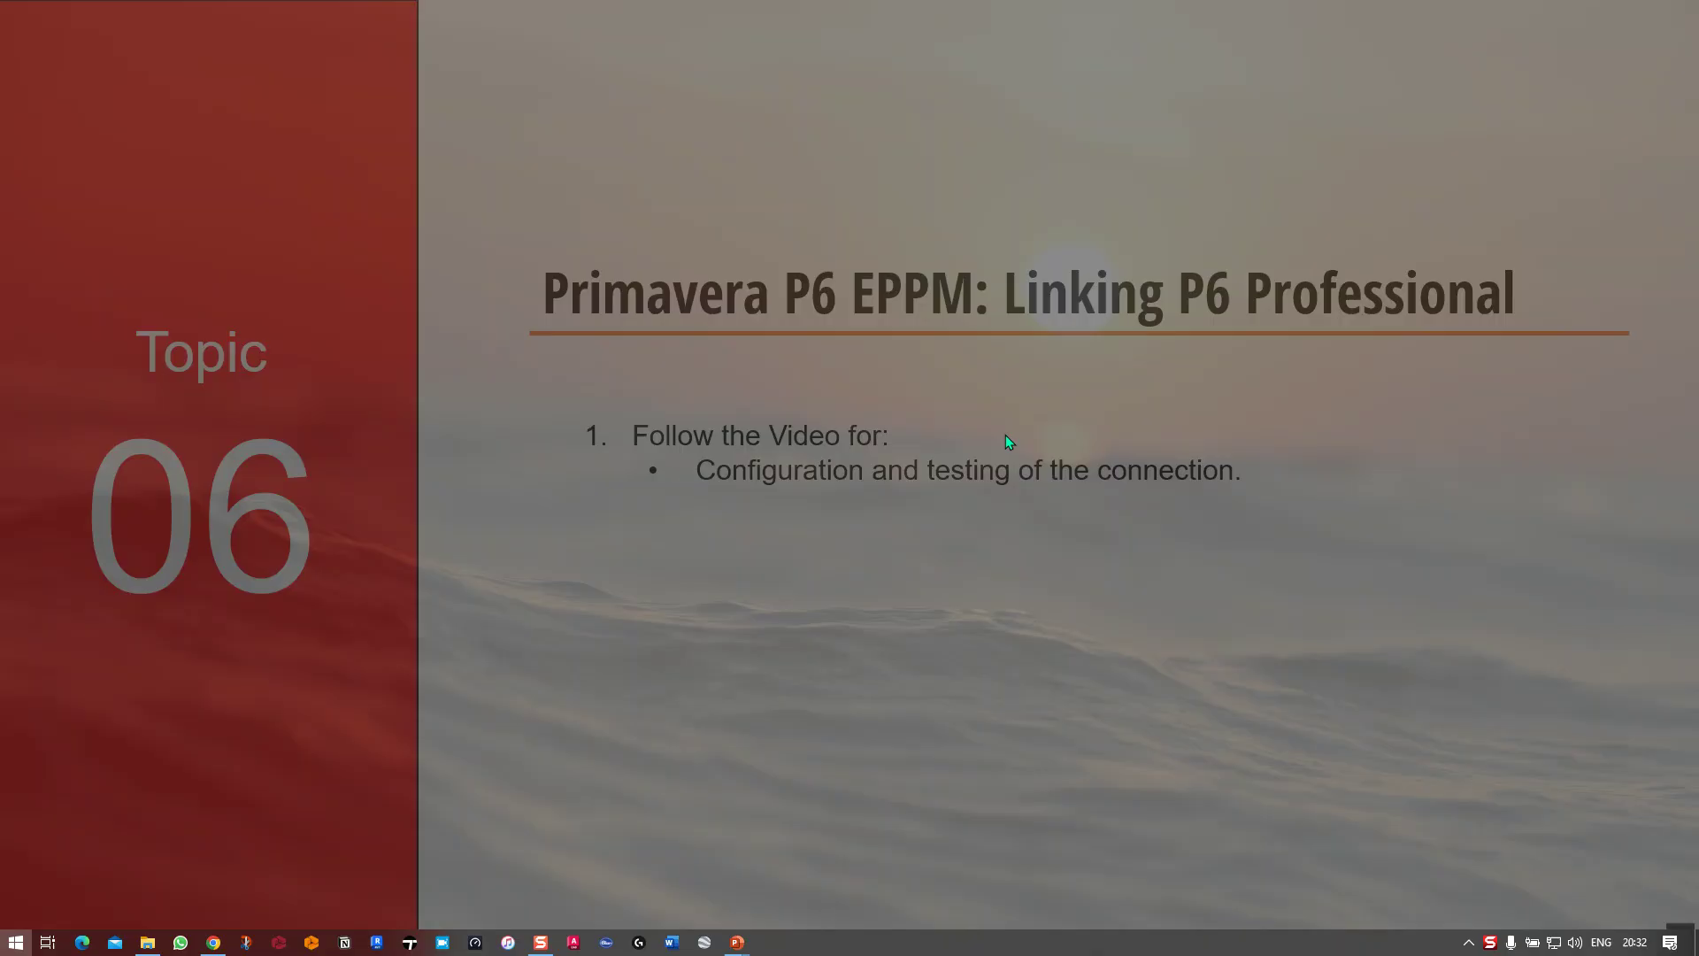
# Switch from the Topic 06 slideshow to File Explorer's Desktop folder window
pyautogui.hotkey('alt', 'Tab')
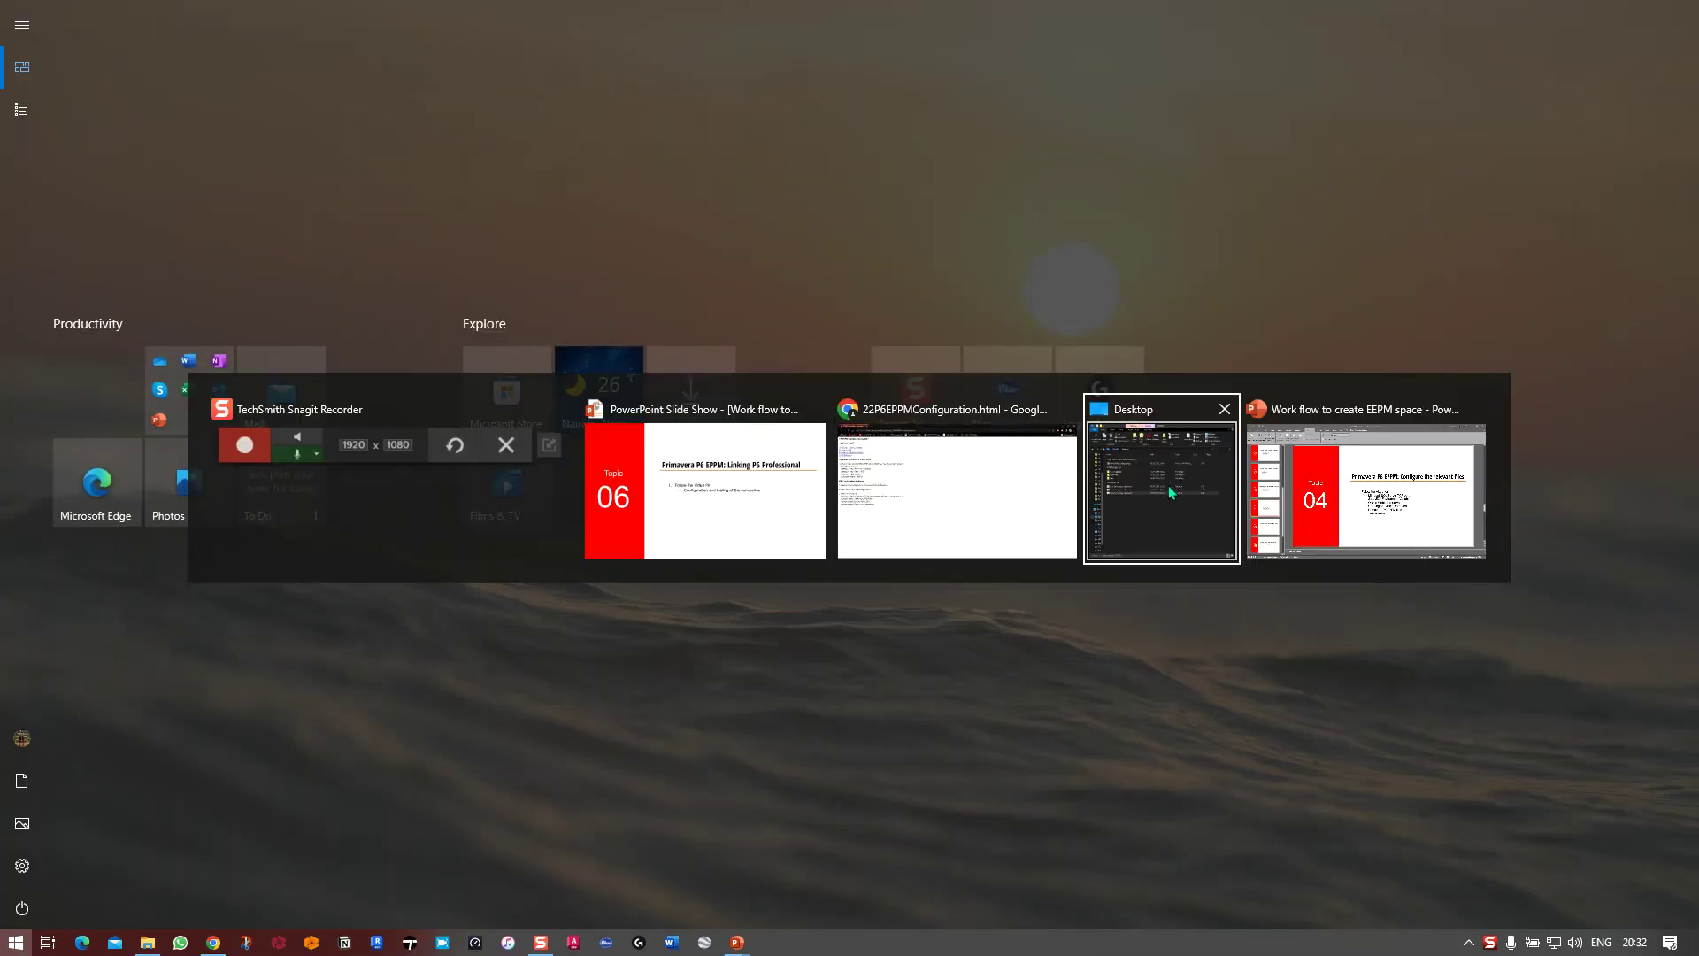
pyautogui.click(1167, 482)
# Browse to Software (G:) > Oracle > 4 EPPM Software and run P6ProfessionalSetup
pyautogui.scroll(3, 314, 513)
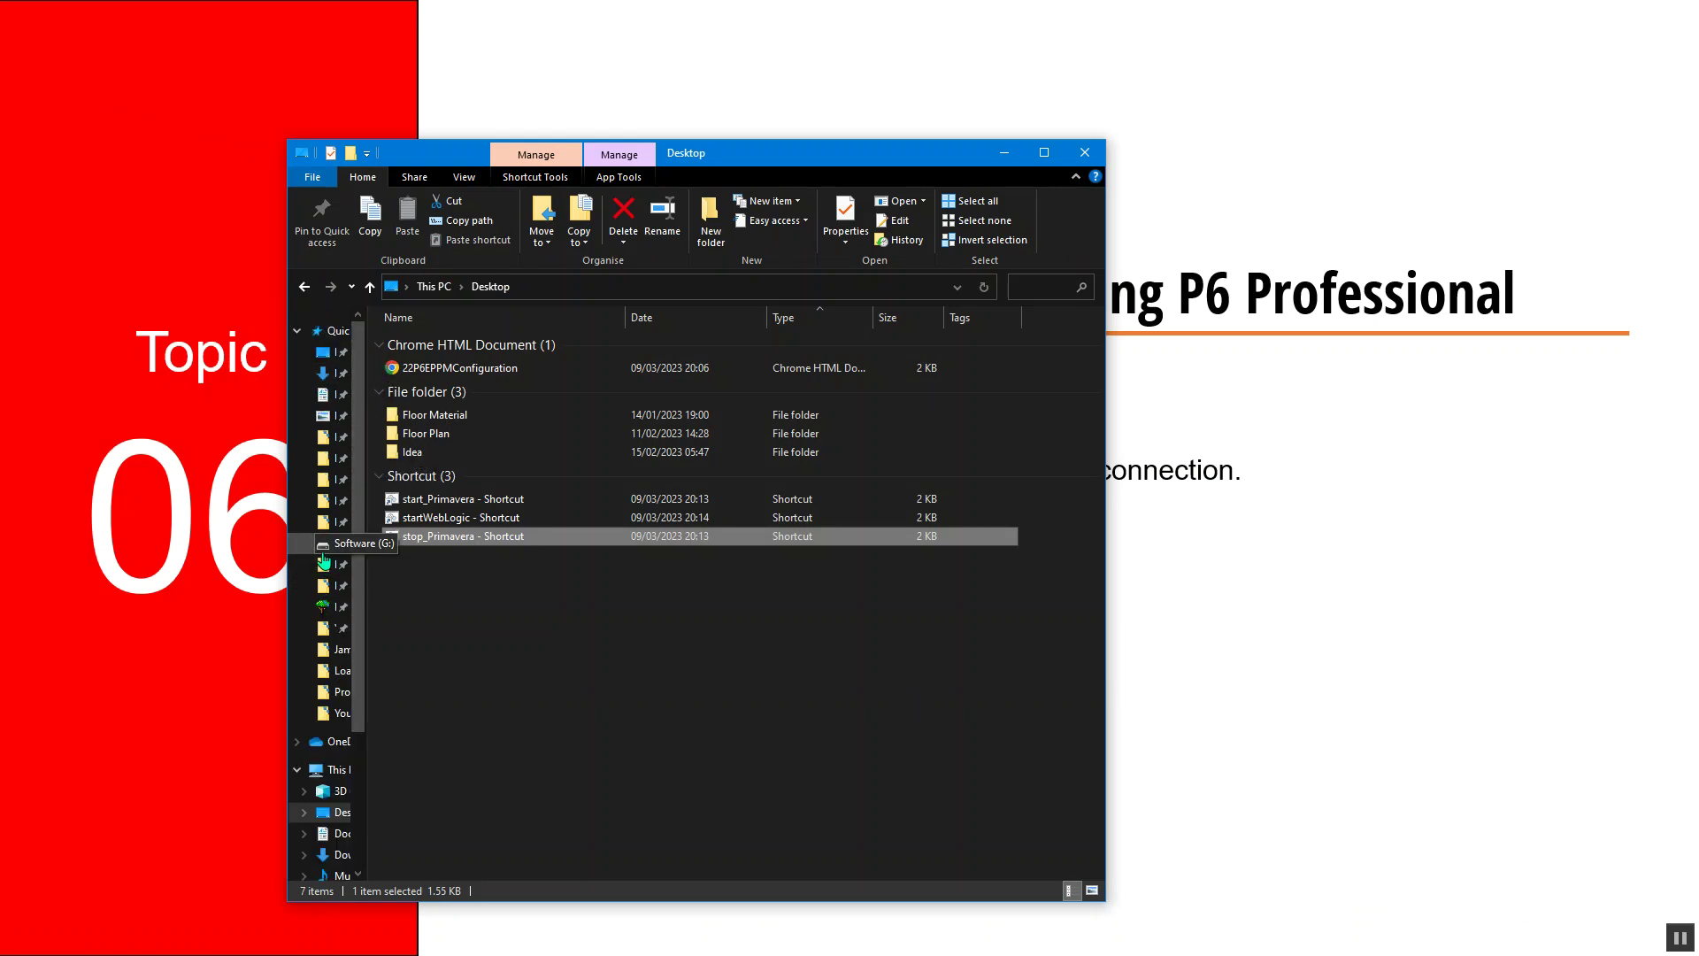
pyautogui.click(325, 543)
pyautogui.doubleClick(428, 453)
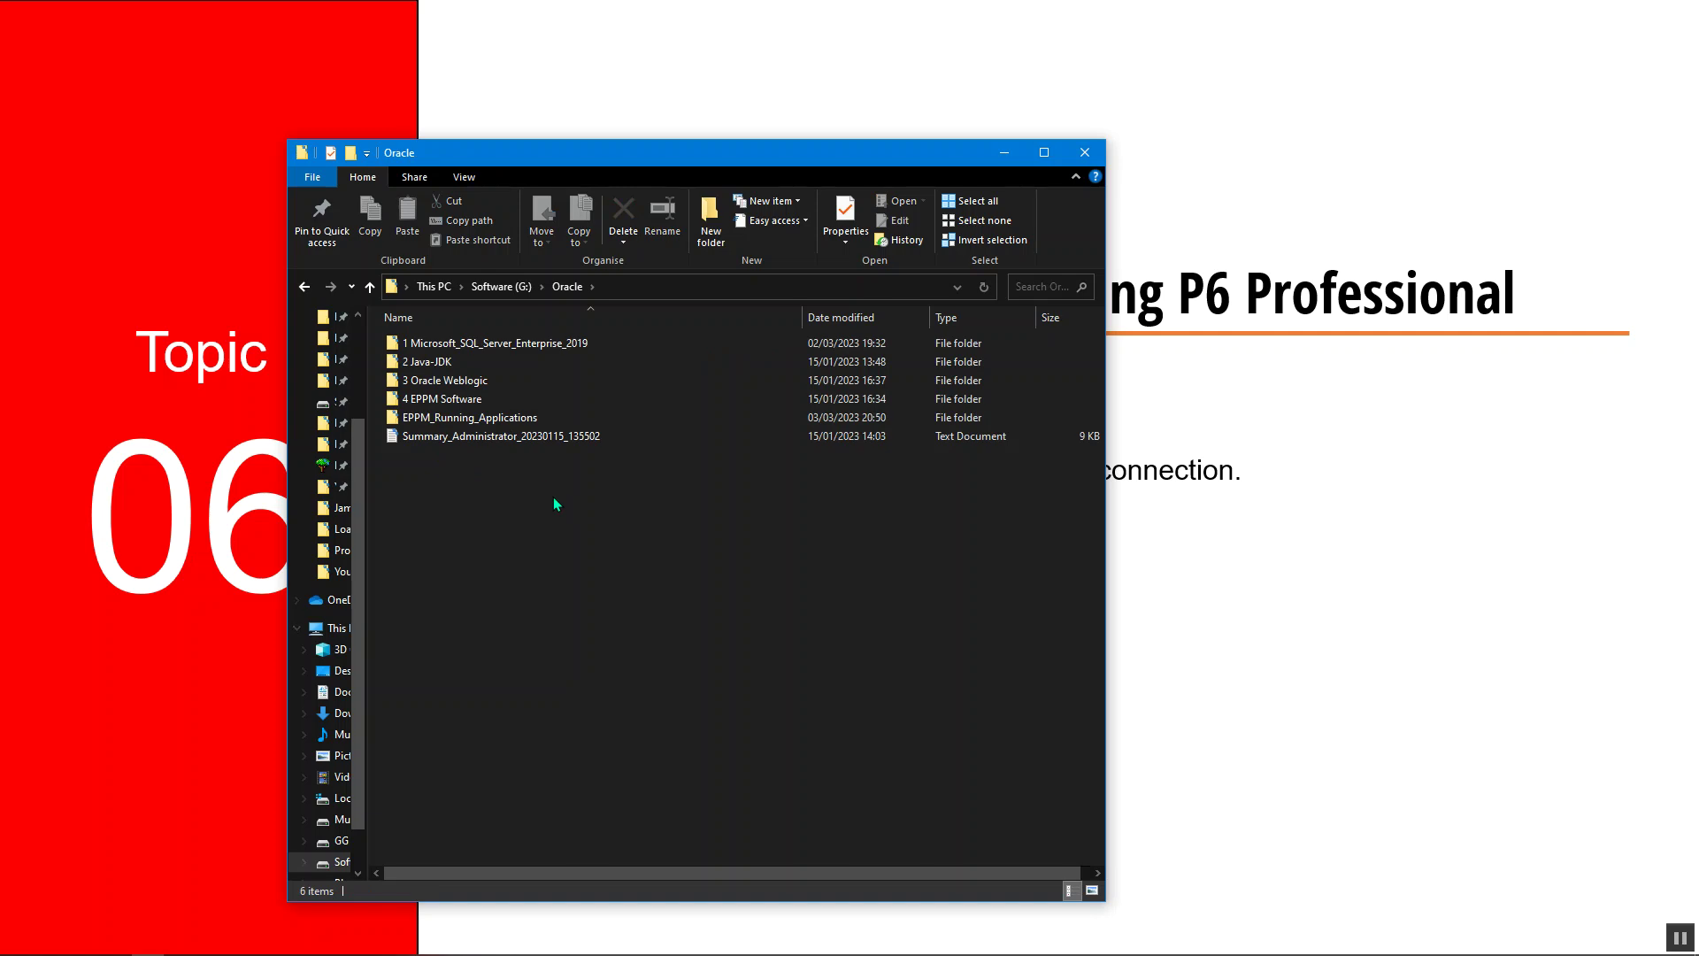
pyautogui.doubleClick(490, 400)
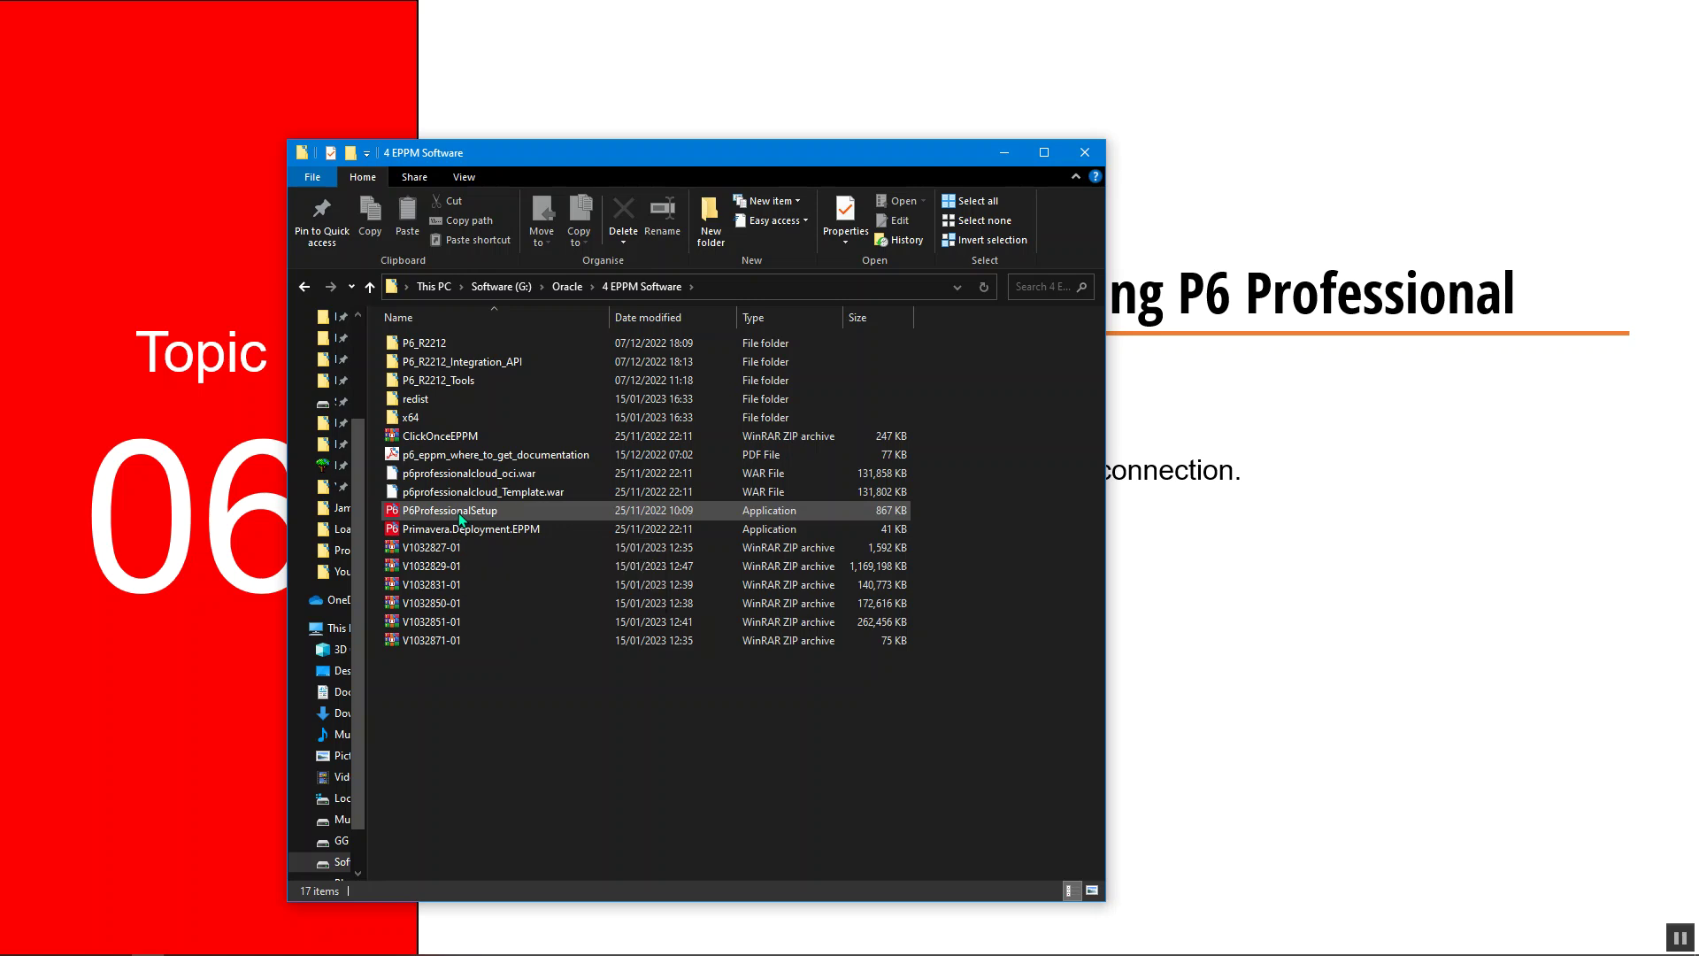
pyautogui.doubleClick(461, 518)
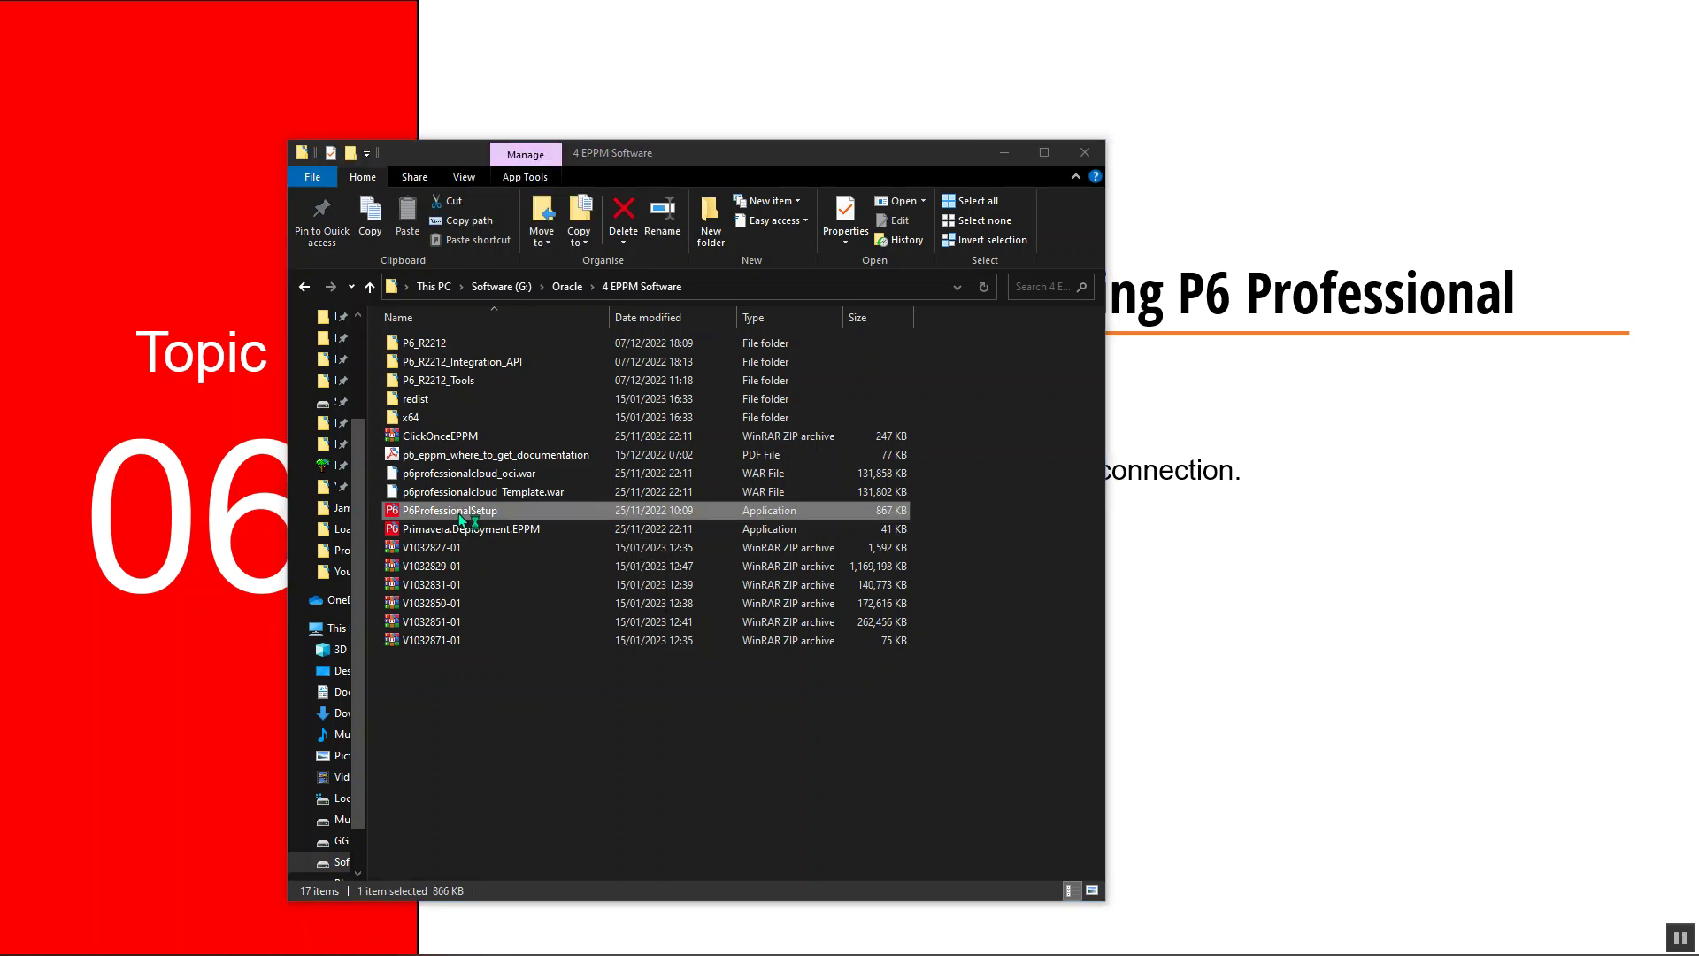
# Bring the setup window forward and choose the Advanced installation type
pyautogui.click(1004, 152)
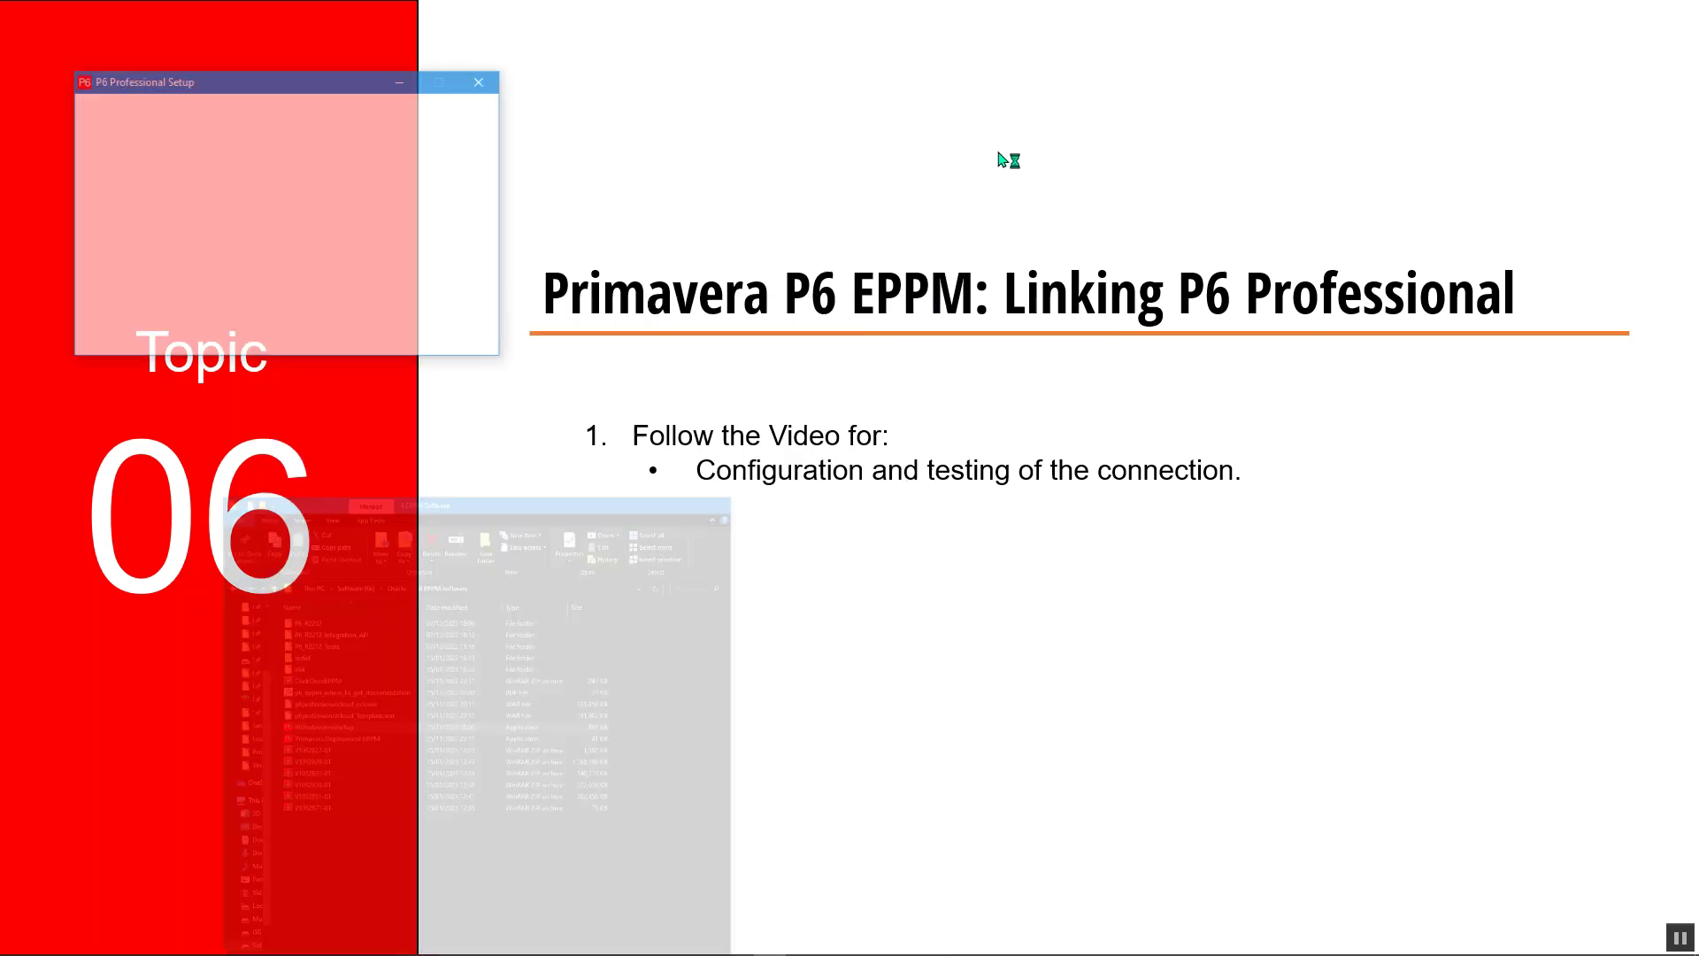
pyautogui.moveTo(282, 88); pyautogui.dragTo(600, 442)
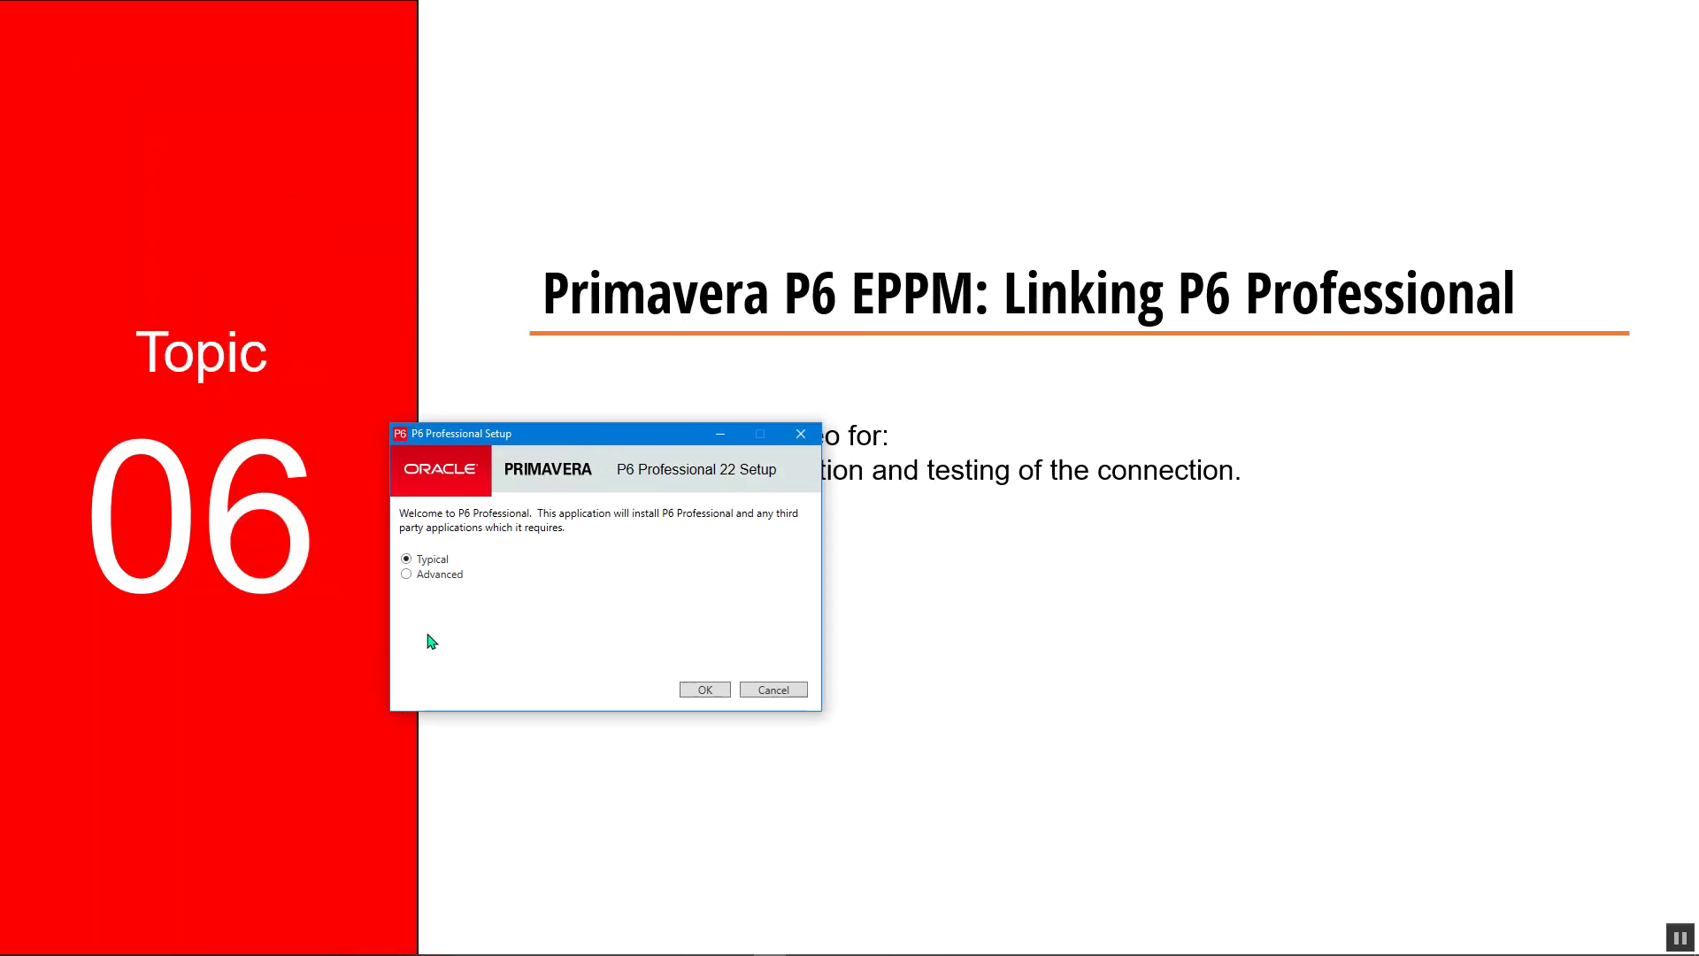
pyautogui.click(427, 577)
pyautogui.click(696, 691)
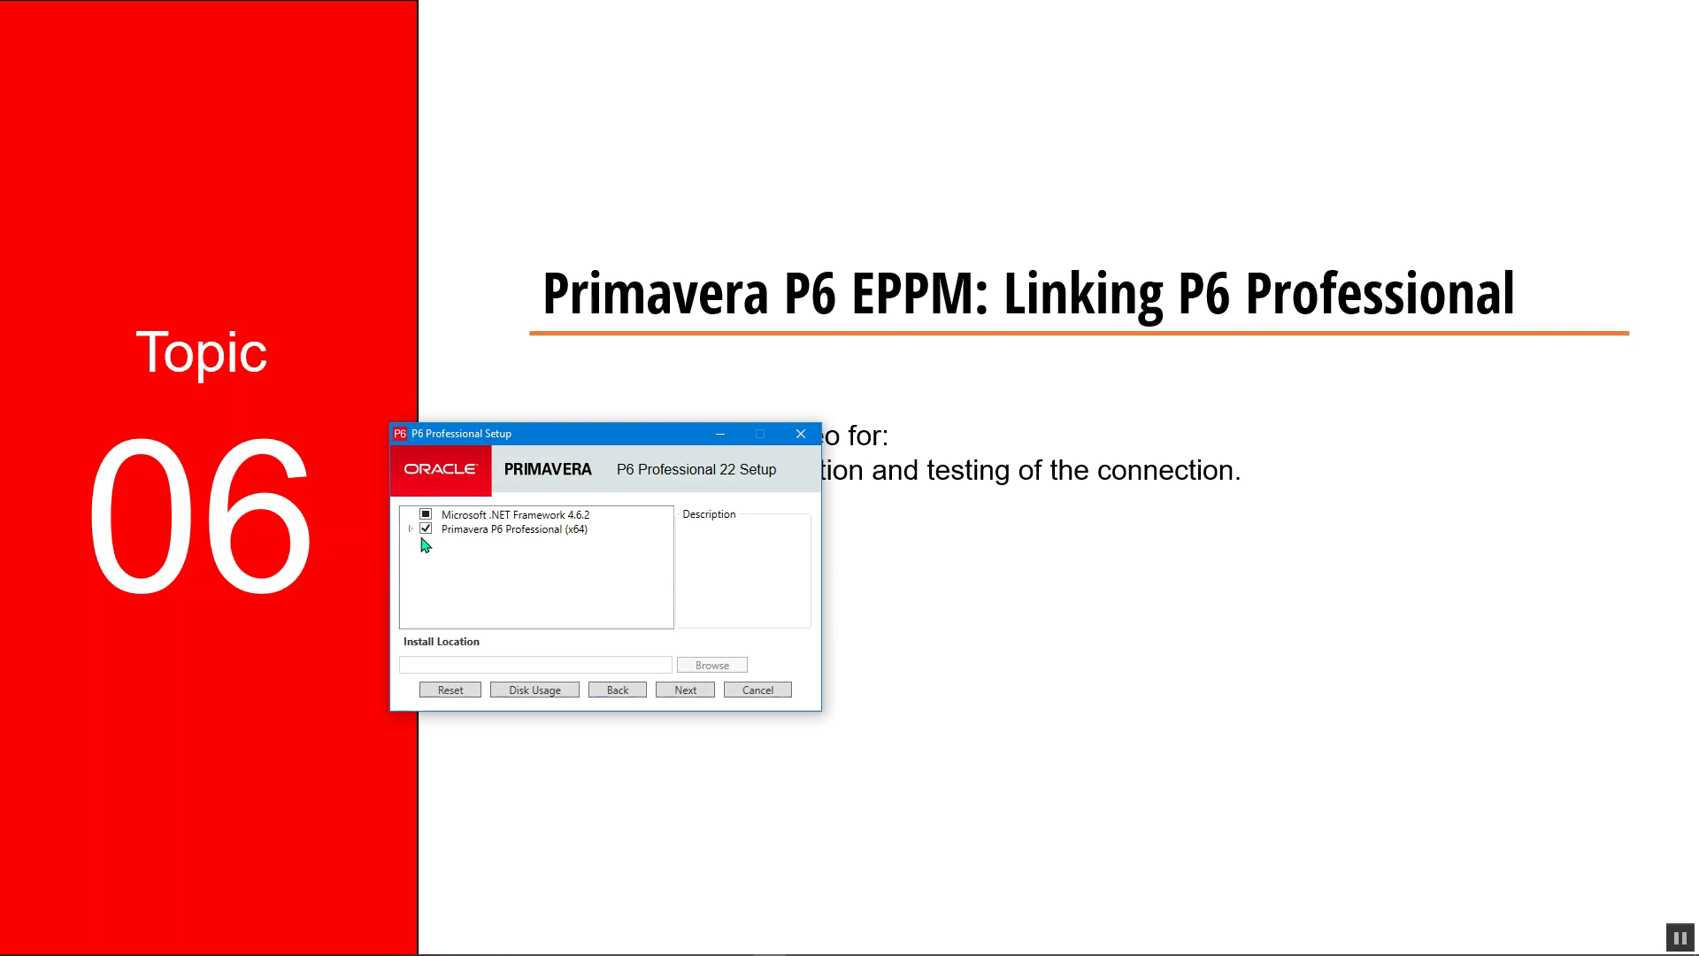
# Expand Primavera P6 Professional (x64) and start the installation
pyautogui.click(410, 529)
pyautogui.click(684, 694)
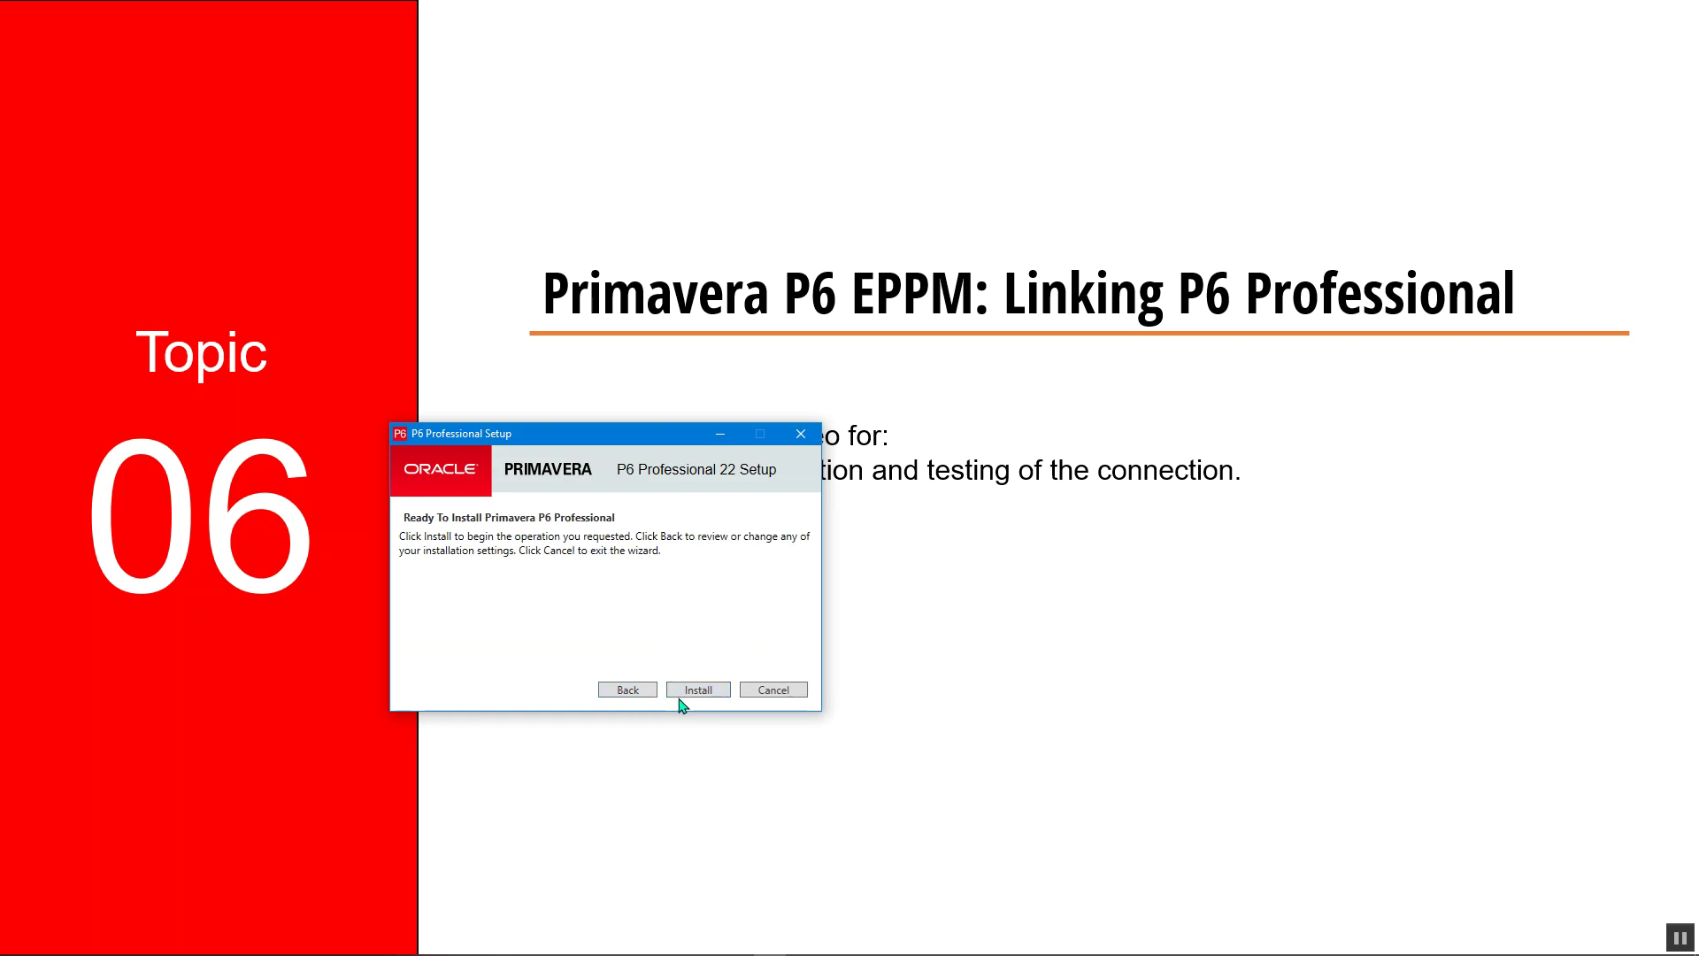
pyautogui.click(694, 696)
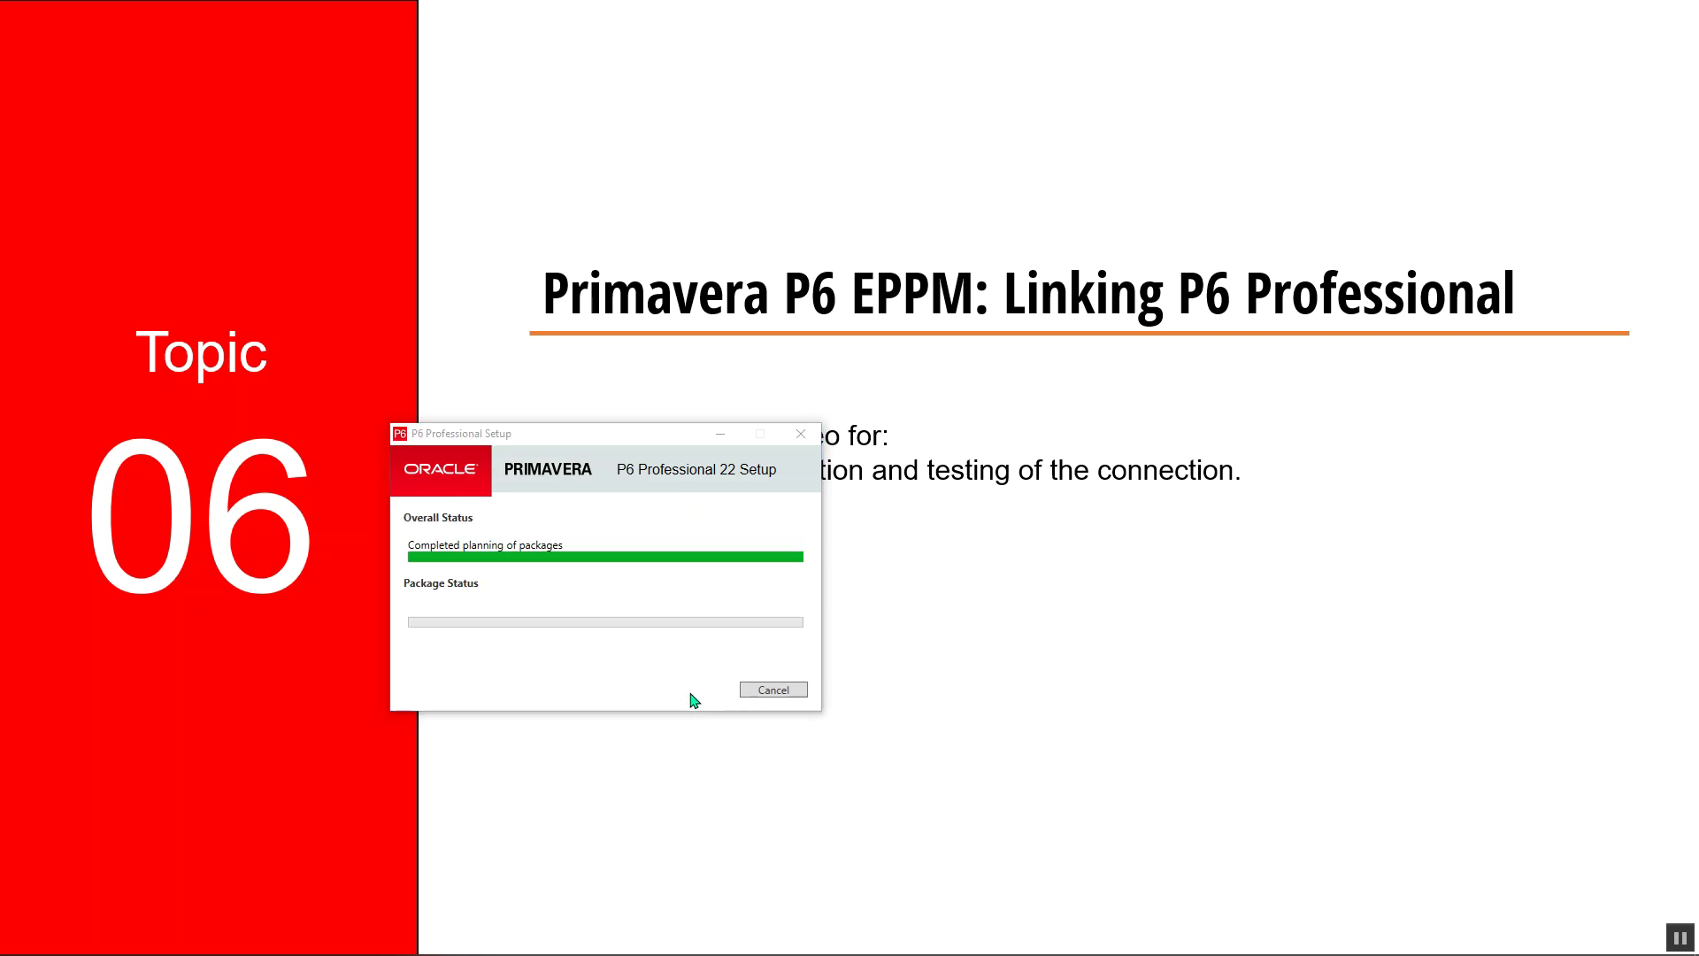
pyautogui.click(553, 452)
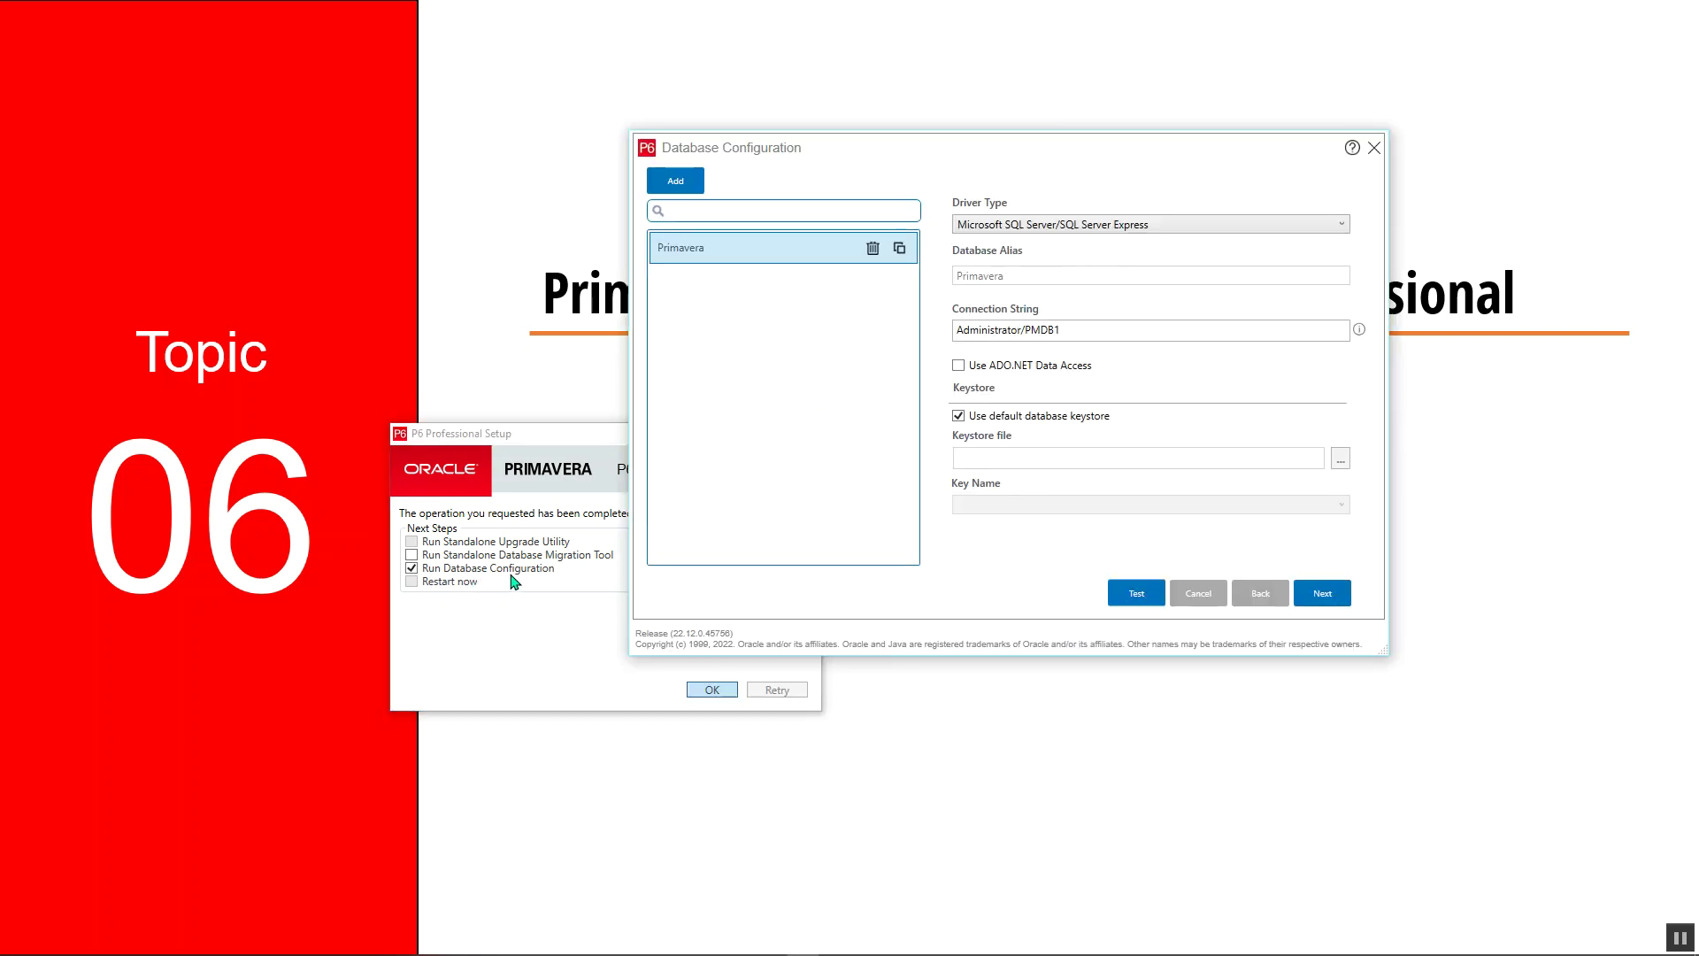
# Keep the SQL Server driver type and toggle the default database keystore off and back on
pyautogui.click(1026, 232)
pyautogui.click(1026, 233)
pyautogui.moveTo(1361, 328)
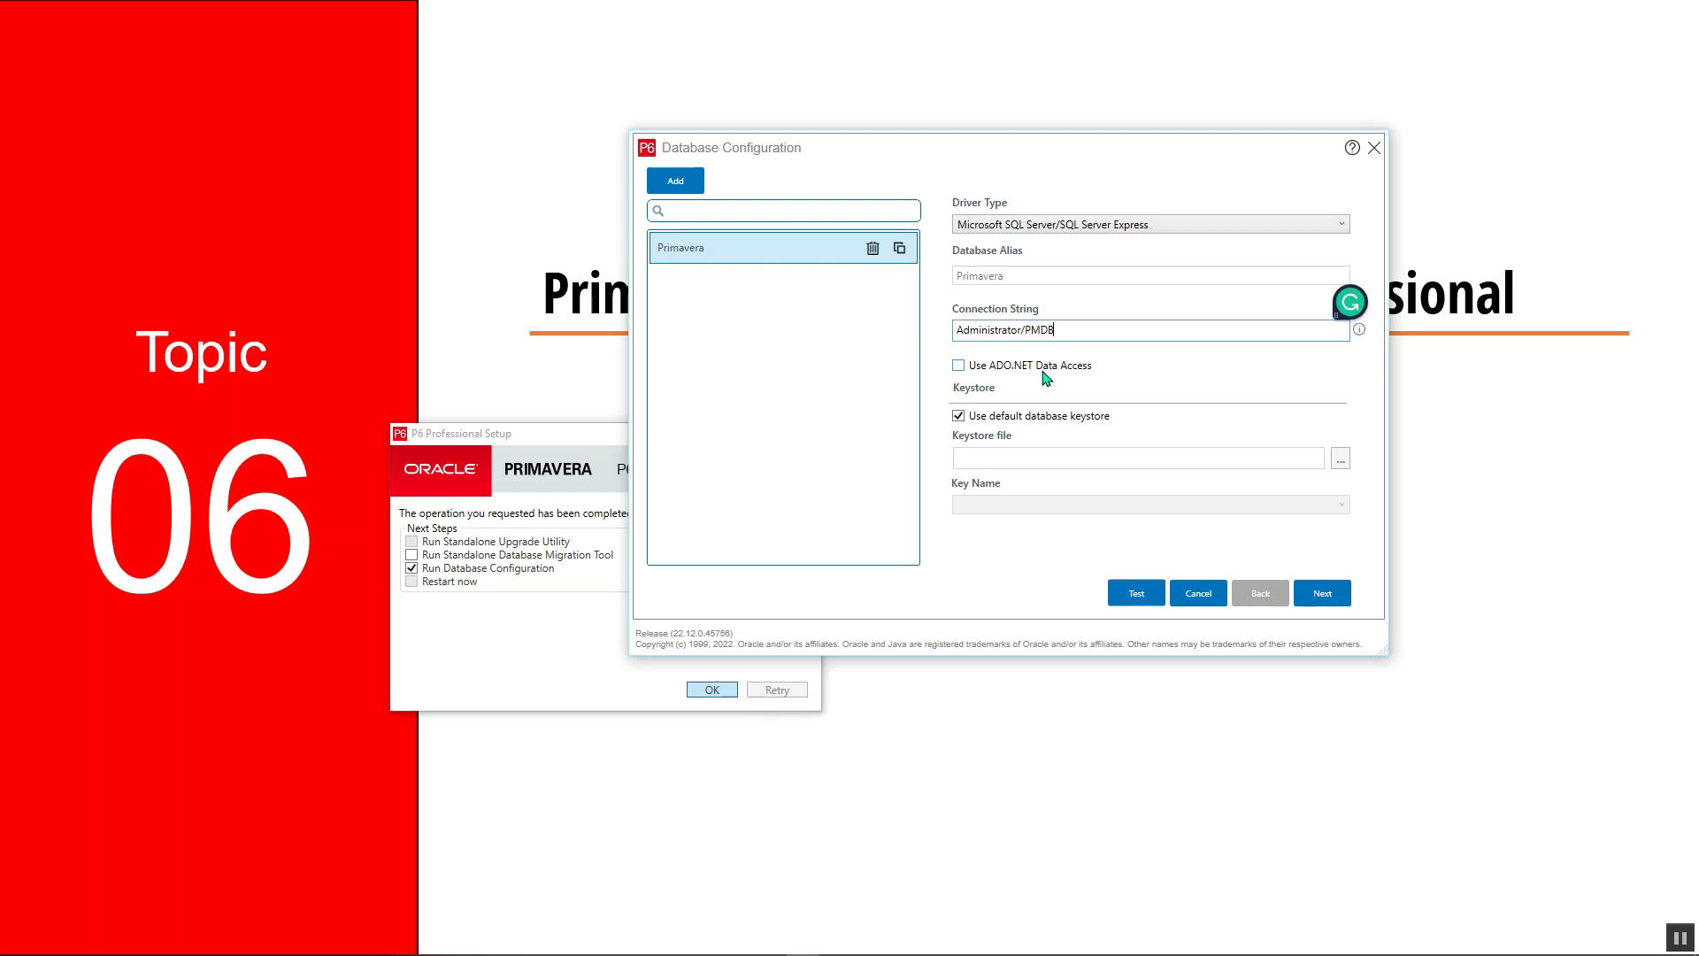
pyautogui.click(993, 416)
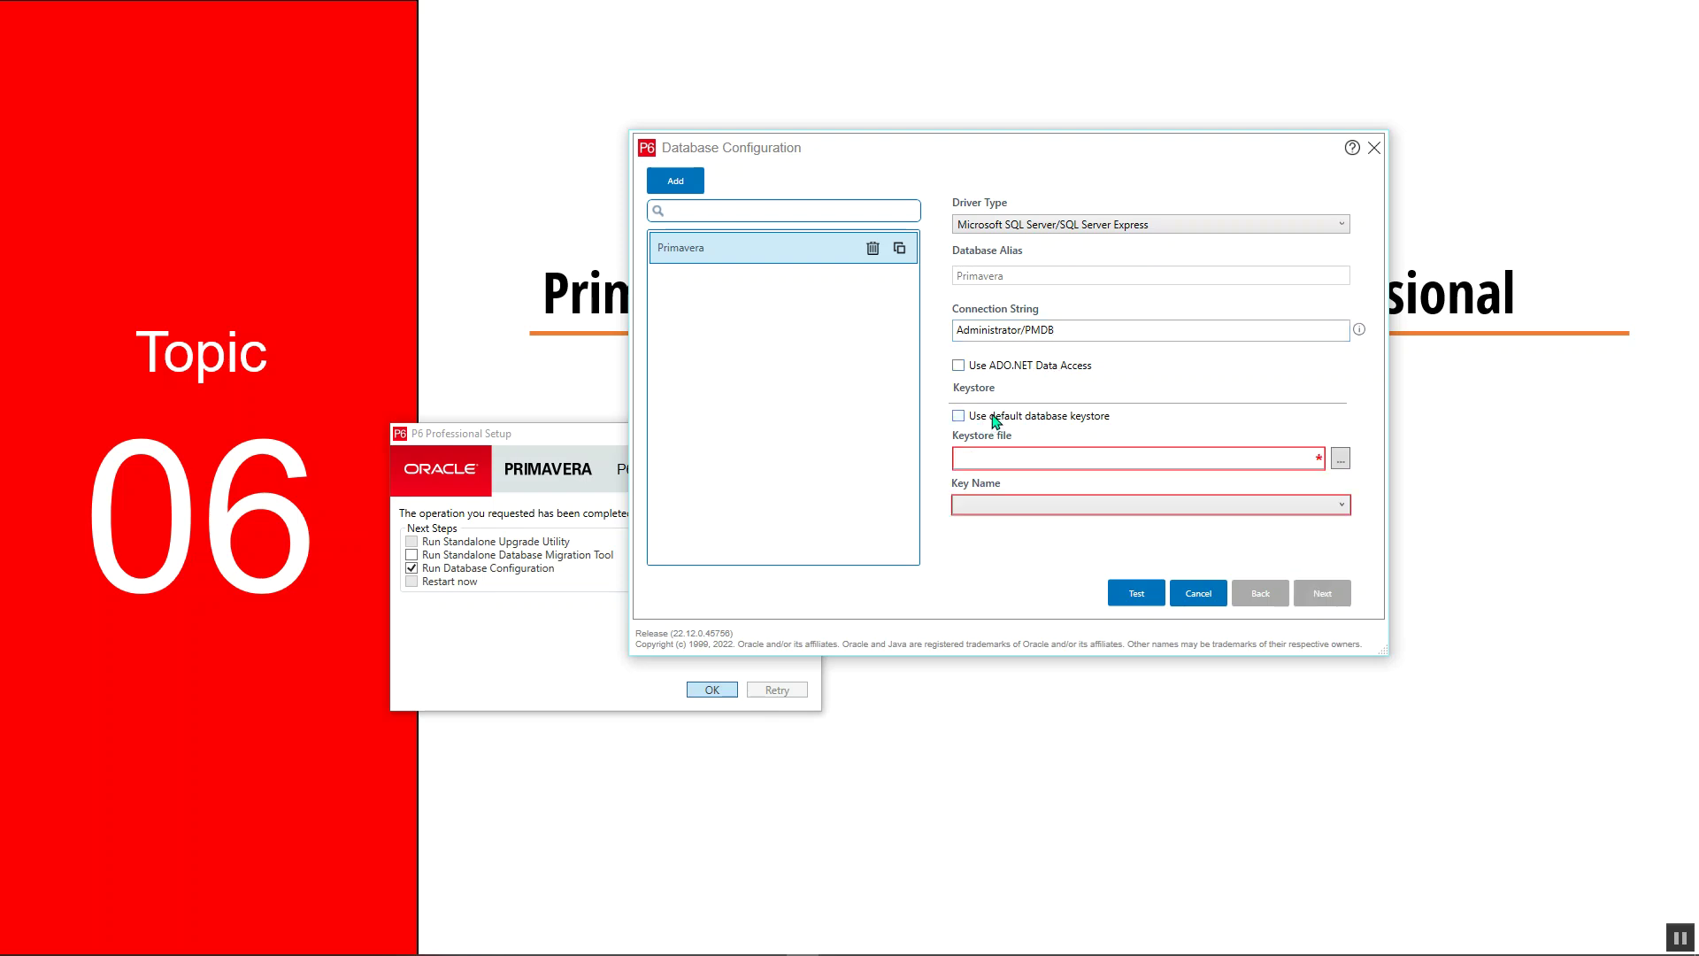
pyautogui.click(995, 418)
pyautogui.click(1001, 421)
pyautogui.click(1001, 421)
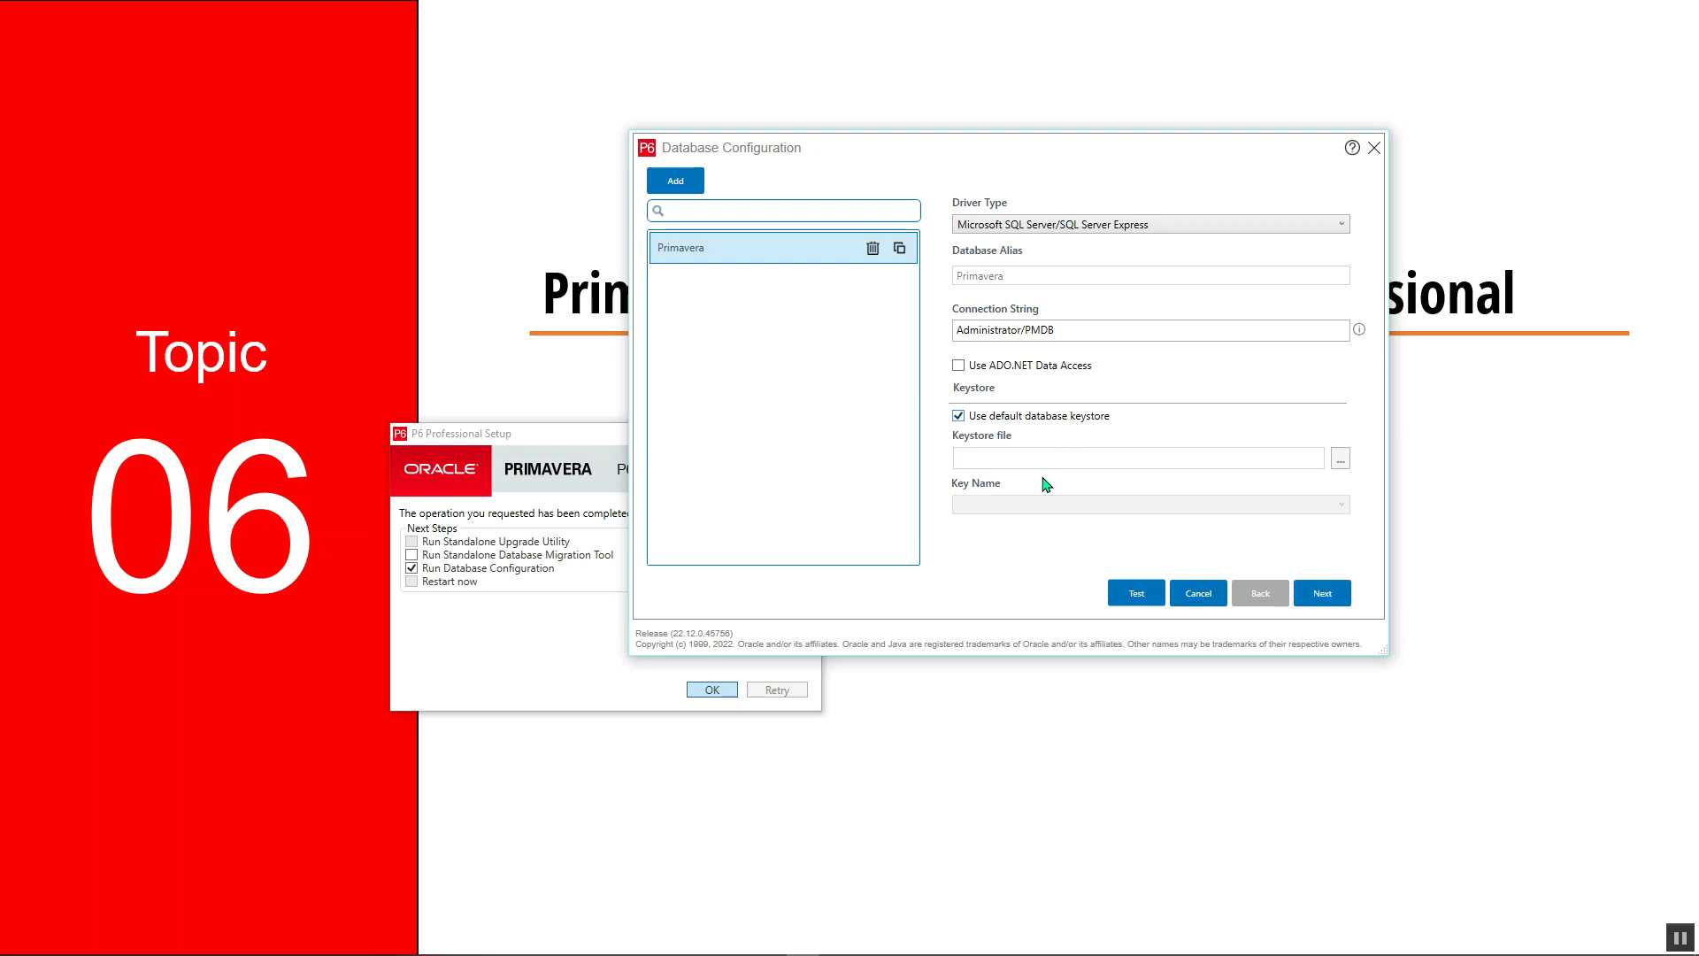
pyautogui.click(1129, 593)
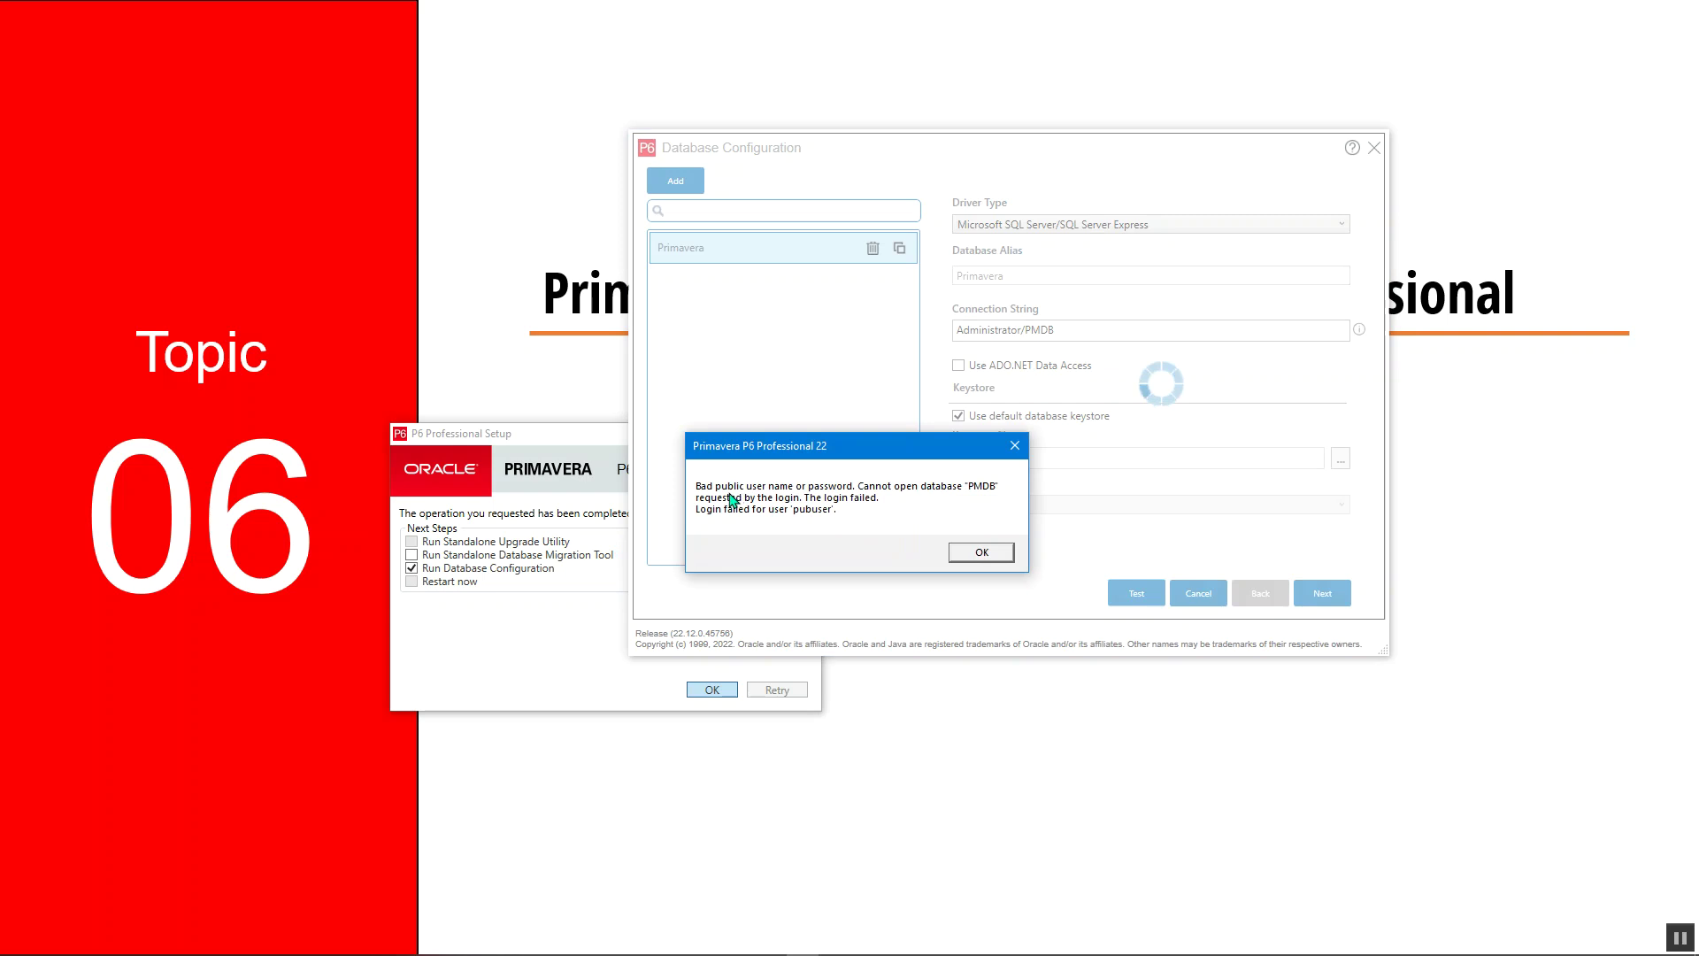
pyautogui.click(978, 552)
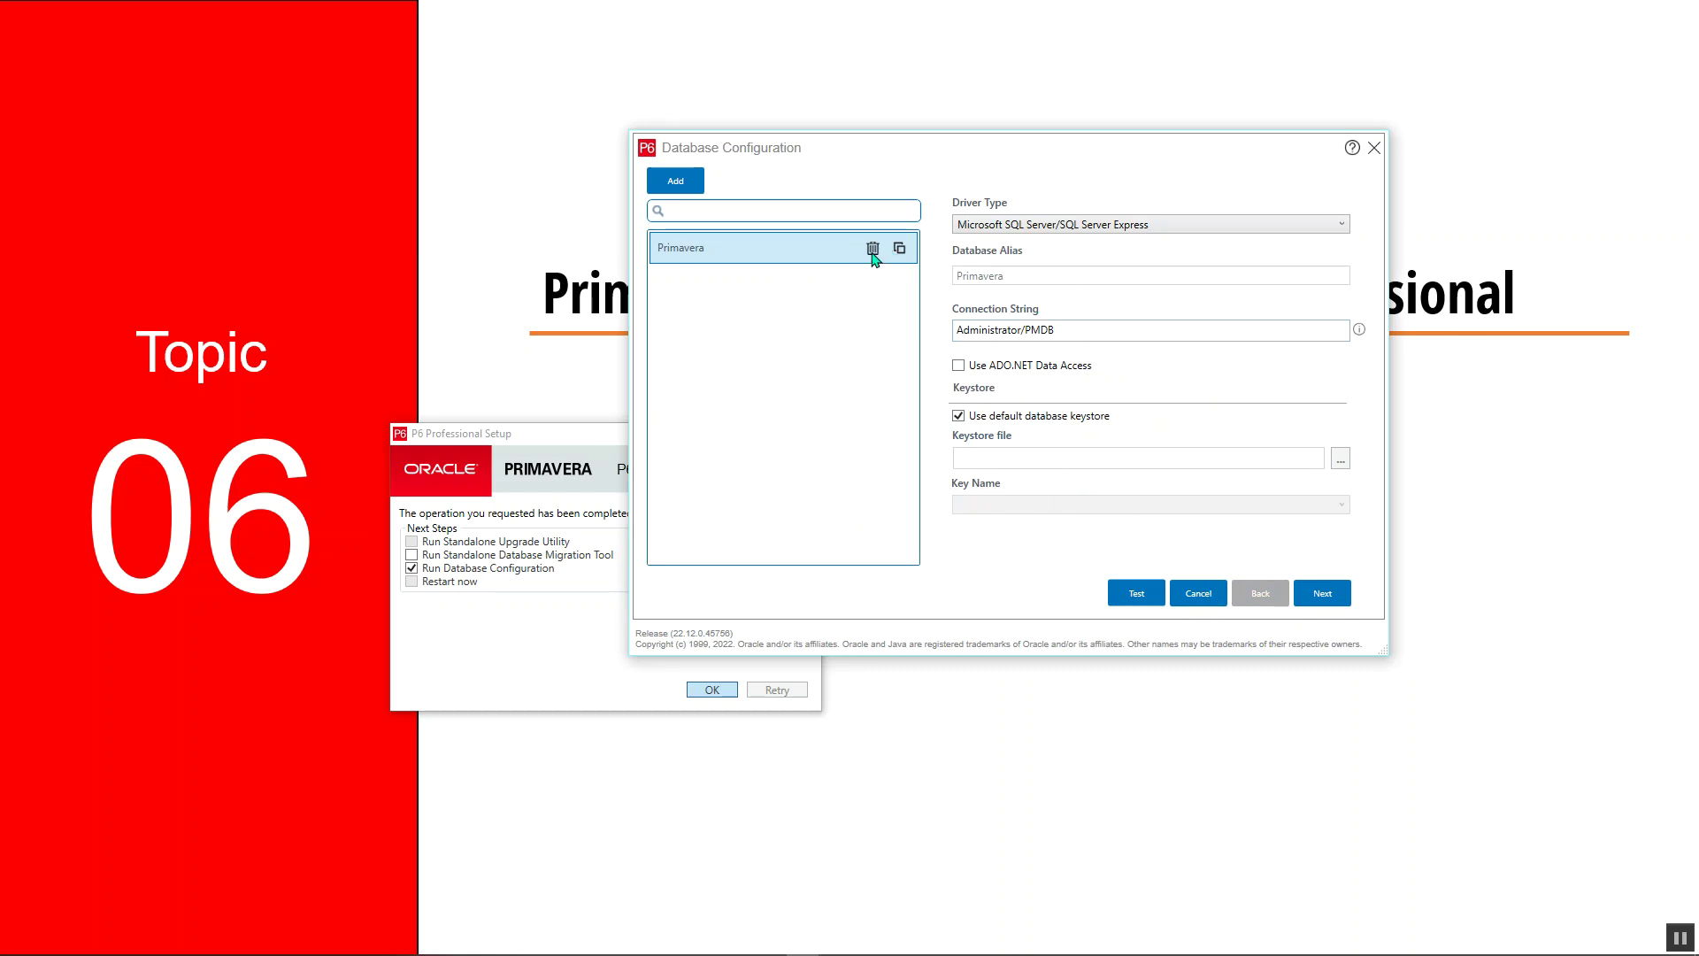
# Add a Microsoft SQL Server connection and rename its alias to Primavera P6
pyautogui.click(666, 187)
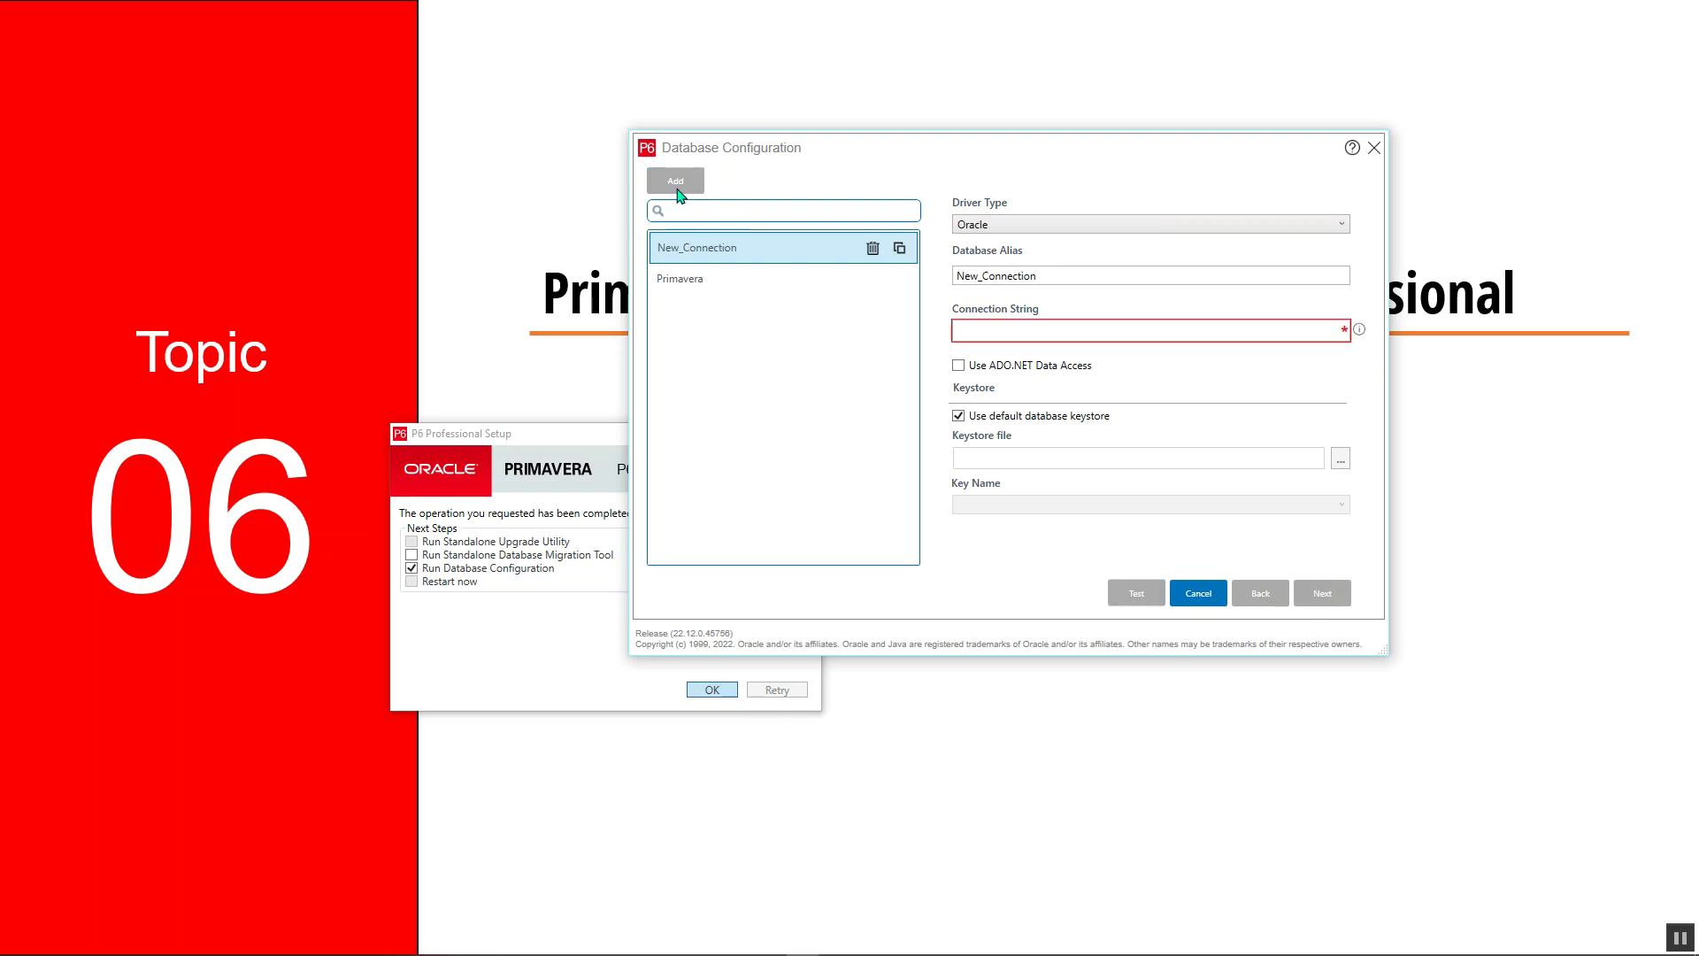
pyautogui.click(1029, 225)
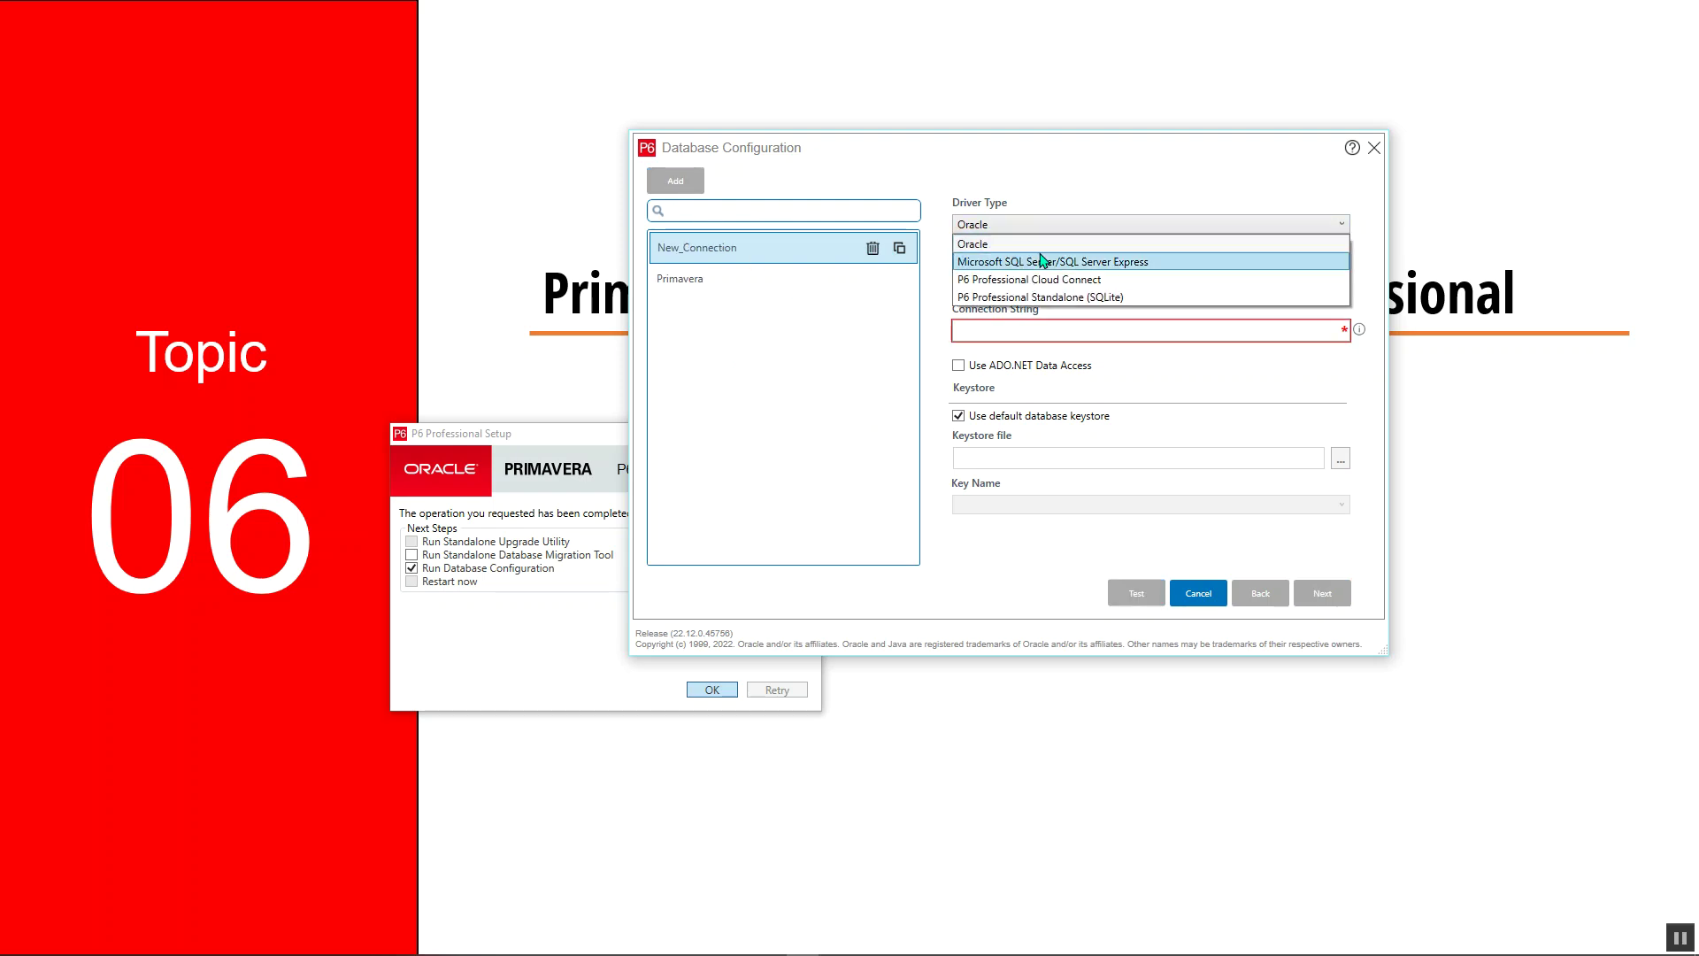
pyautogui.click(1035, 257)
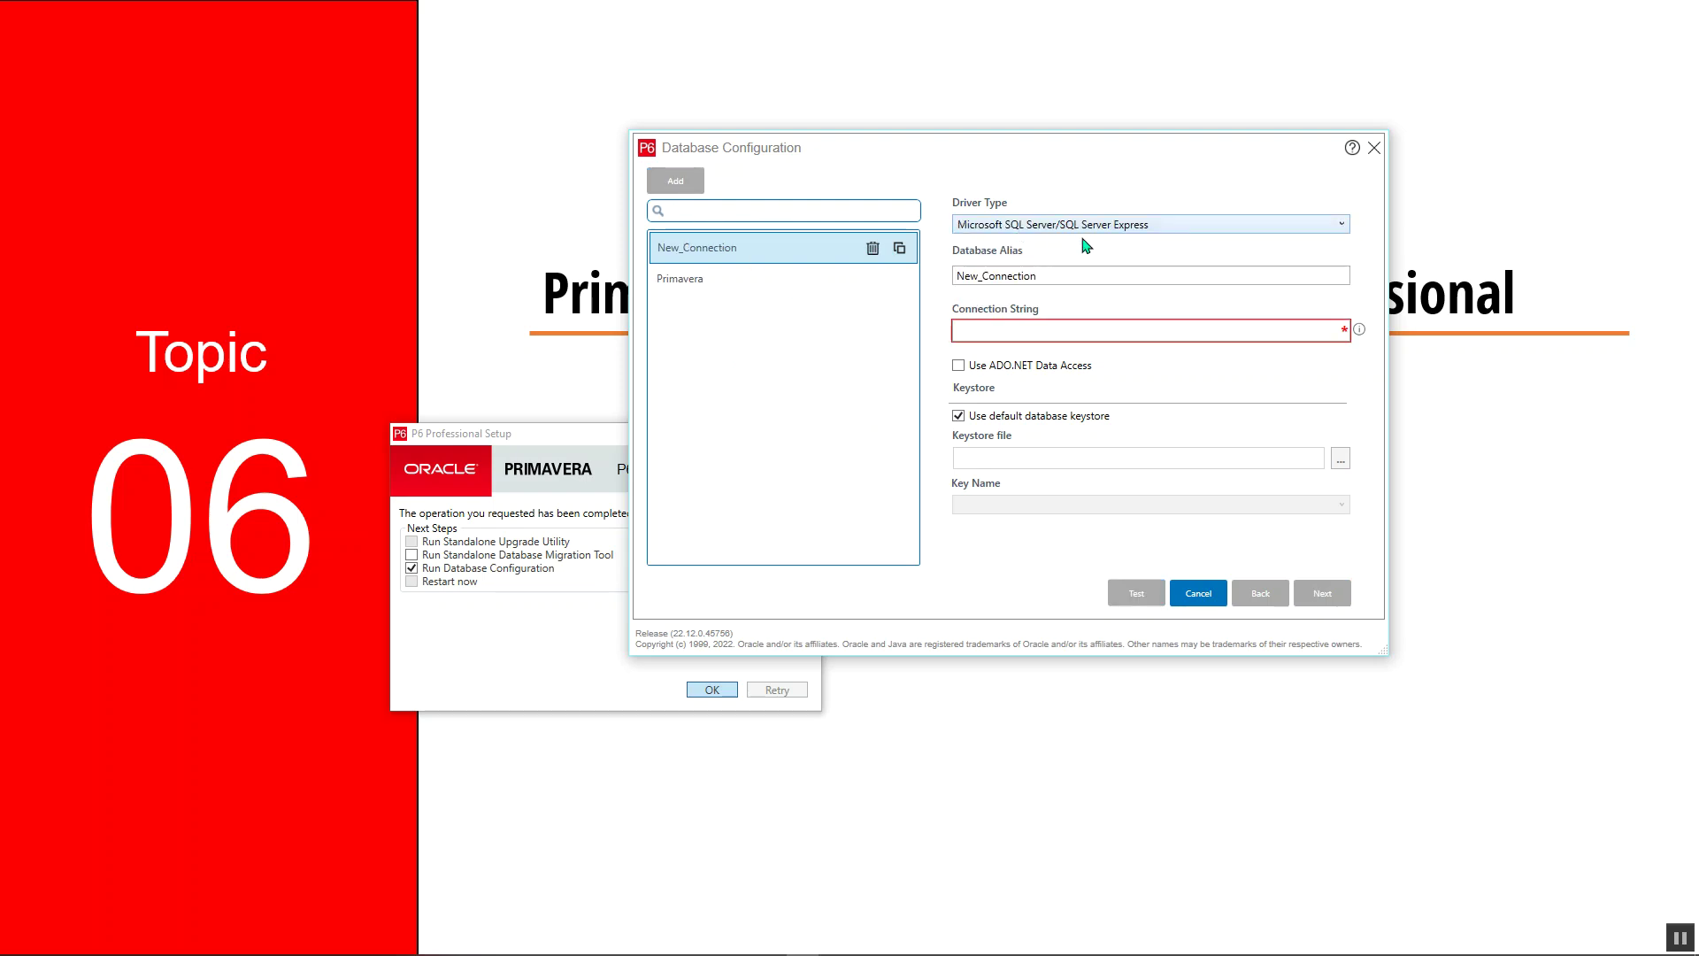
pyautogui.click(1076, 272)
pyautogui.moveTo(1077, 272); pyautogui.dragTo(857, 303)
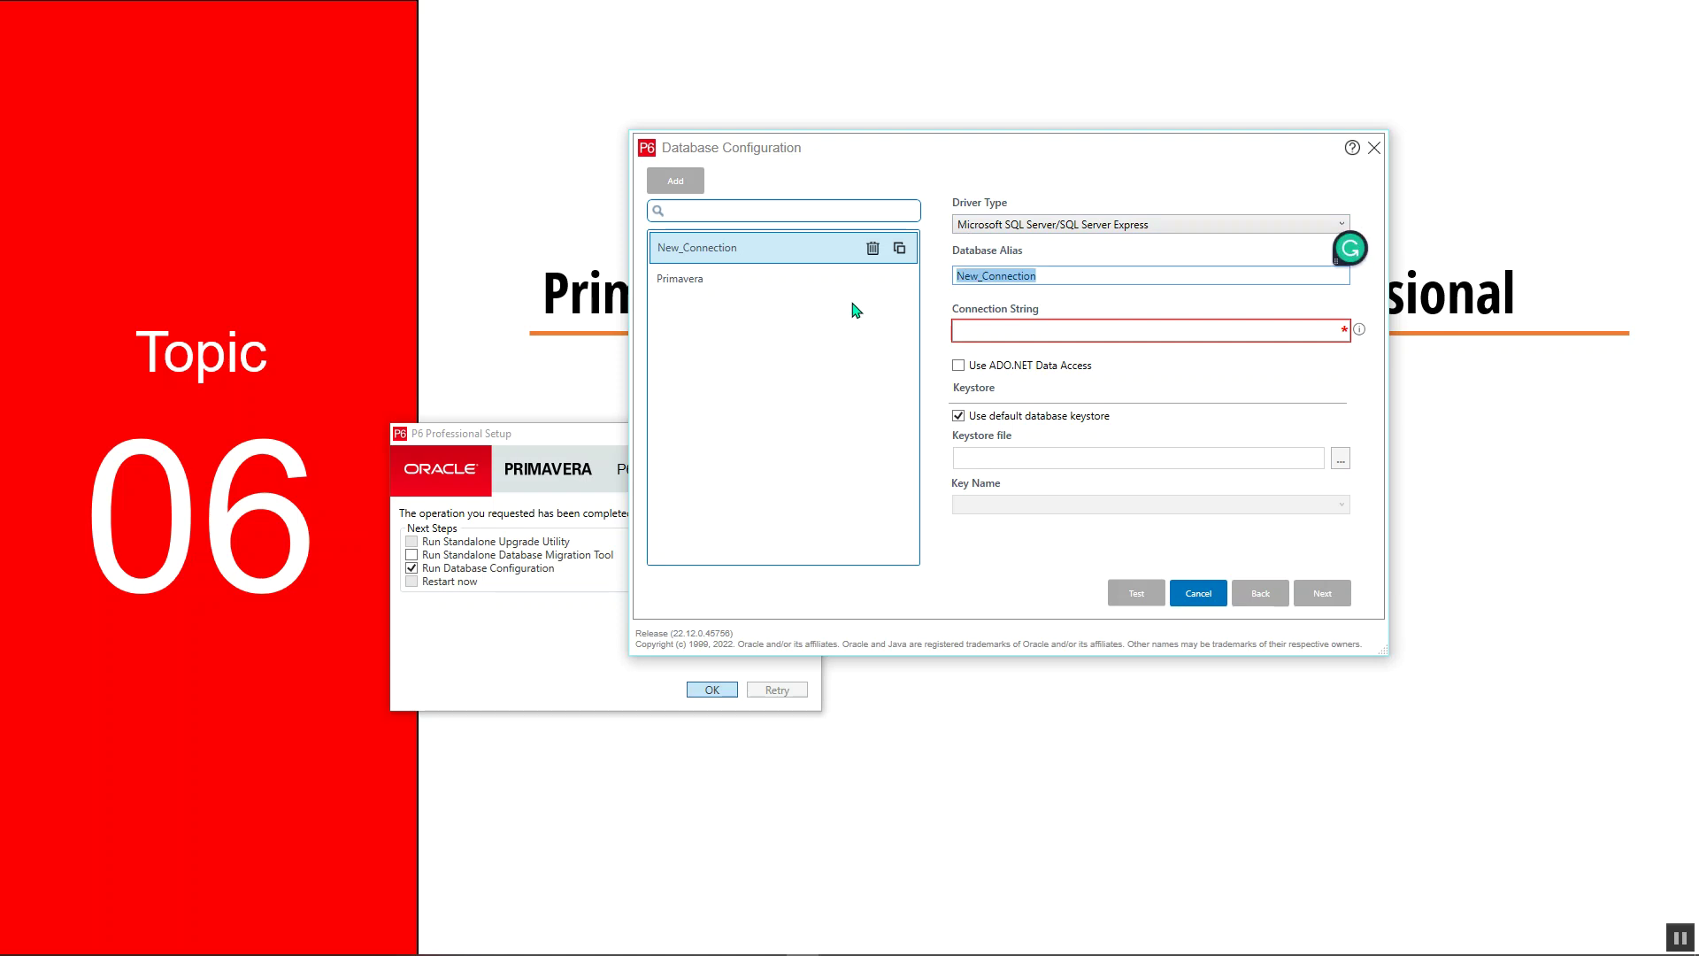
pyautogui.write('Primavera P6')
# Enter Administrator/PMDB as the connection string and continue to the public login
pyautogui.click(1043, 335)
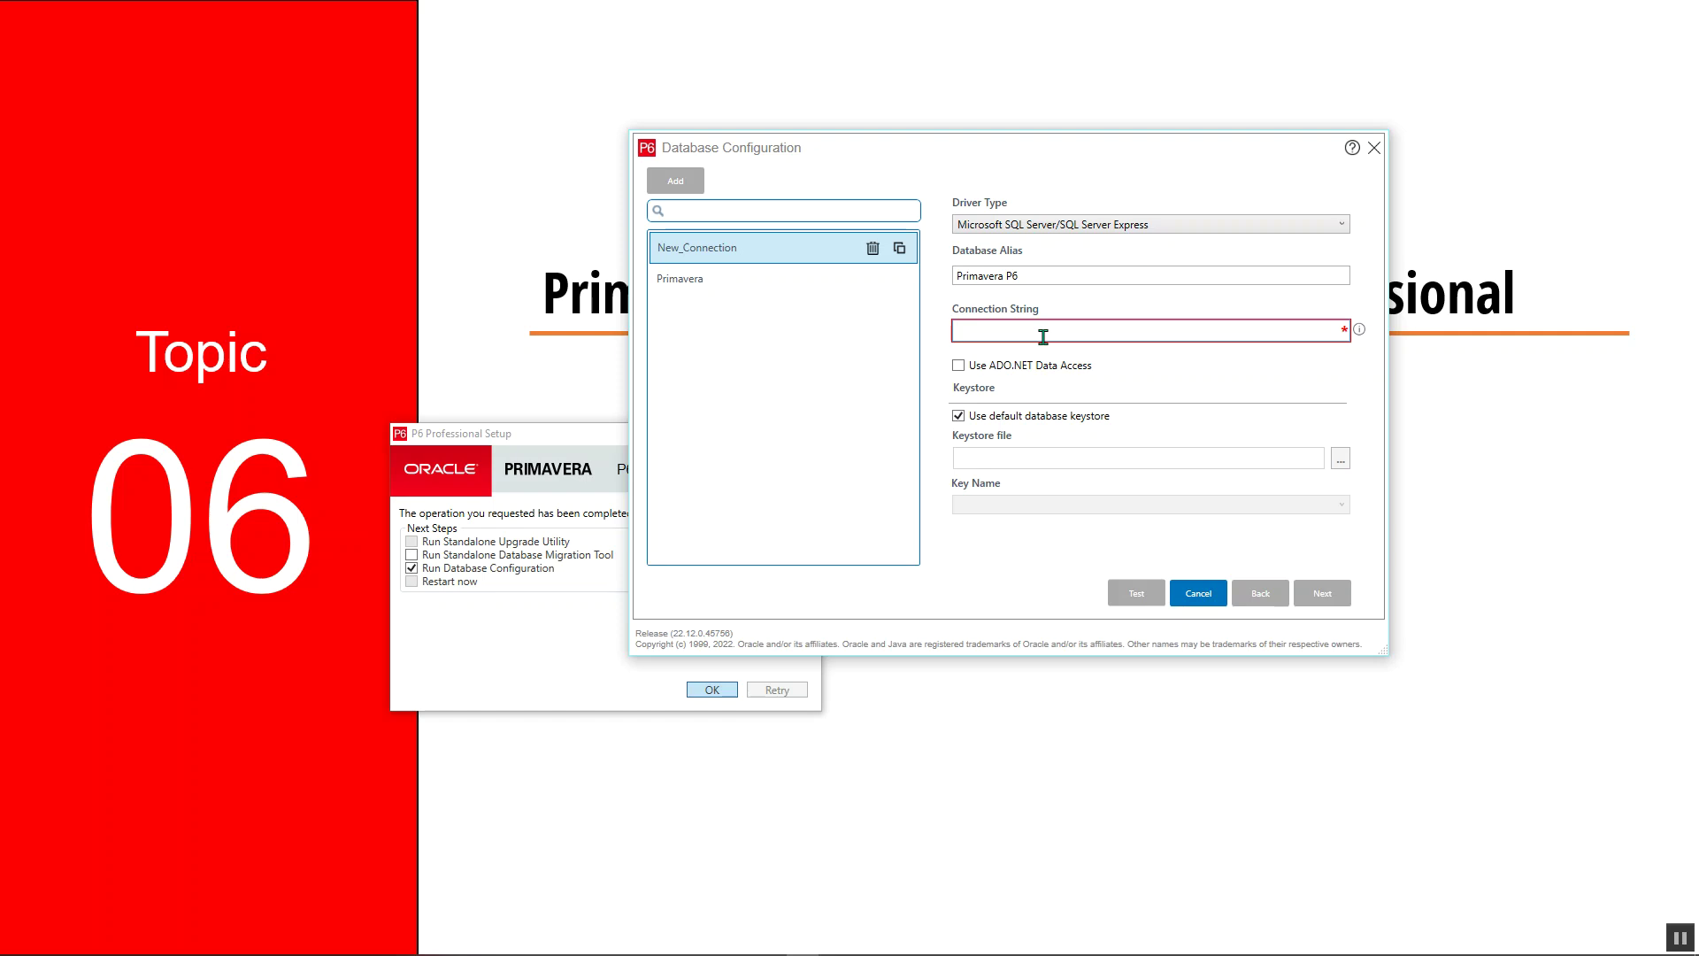
pyautogui.write('Admin')
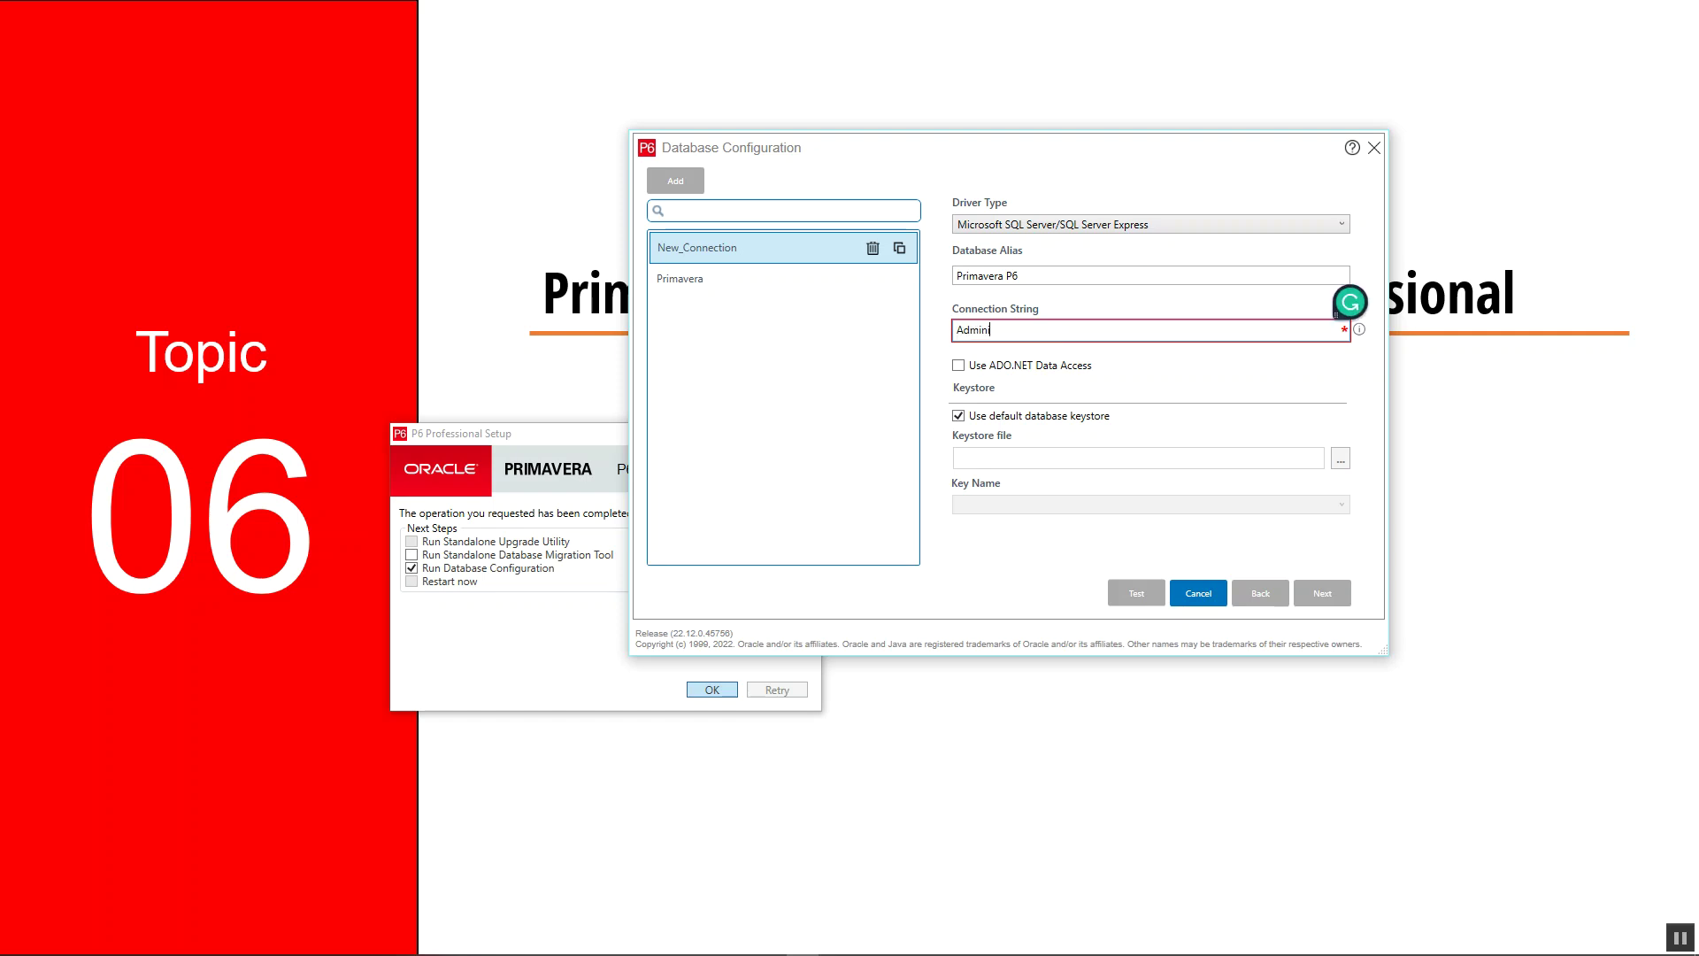
pyautogui.write('istrator/')
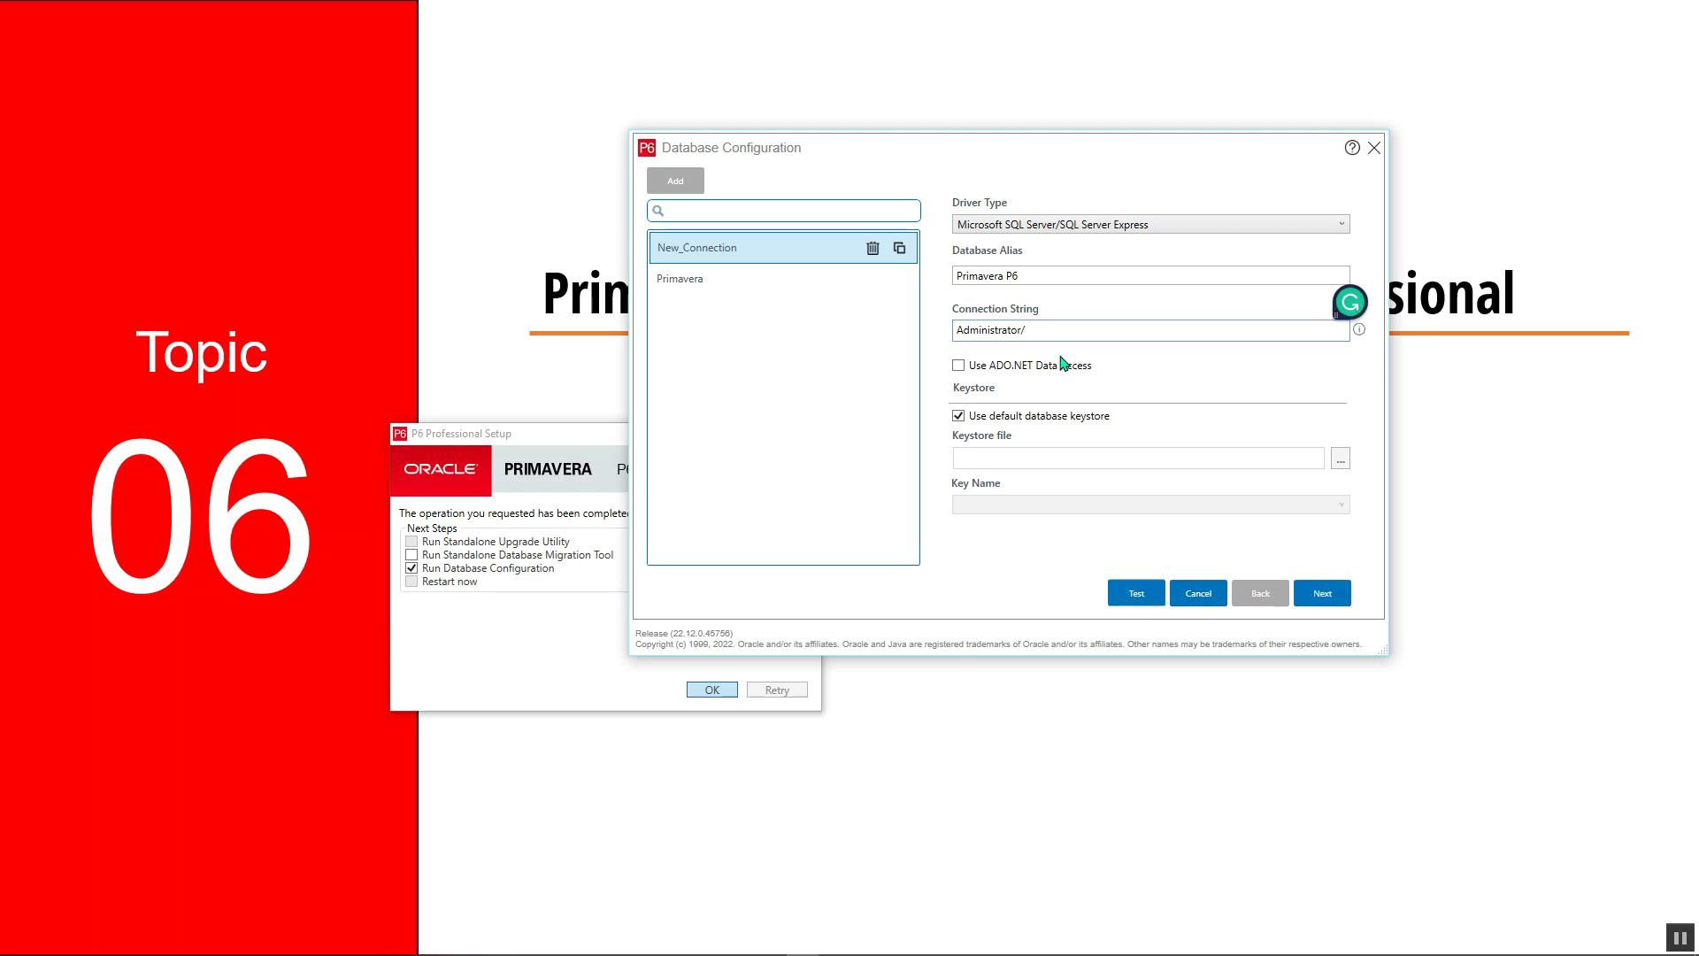
pyautogui.moveTo(1360, 339)
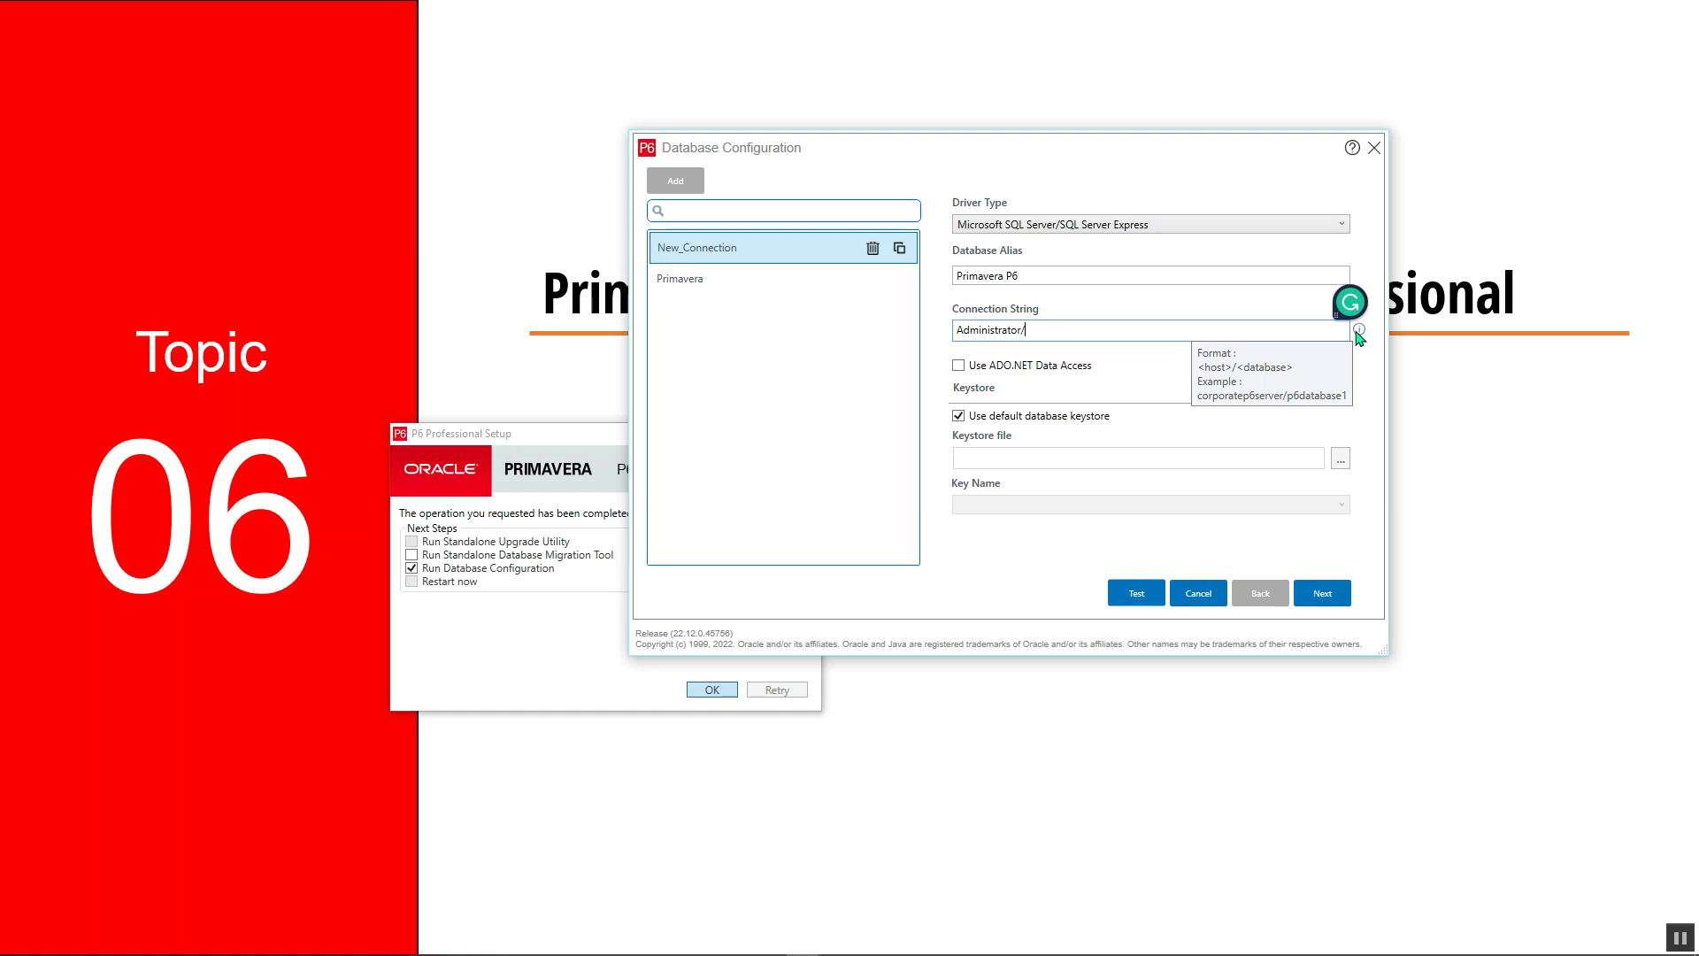
pyautogui.write('PM')
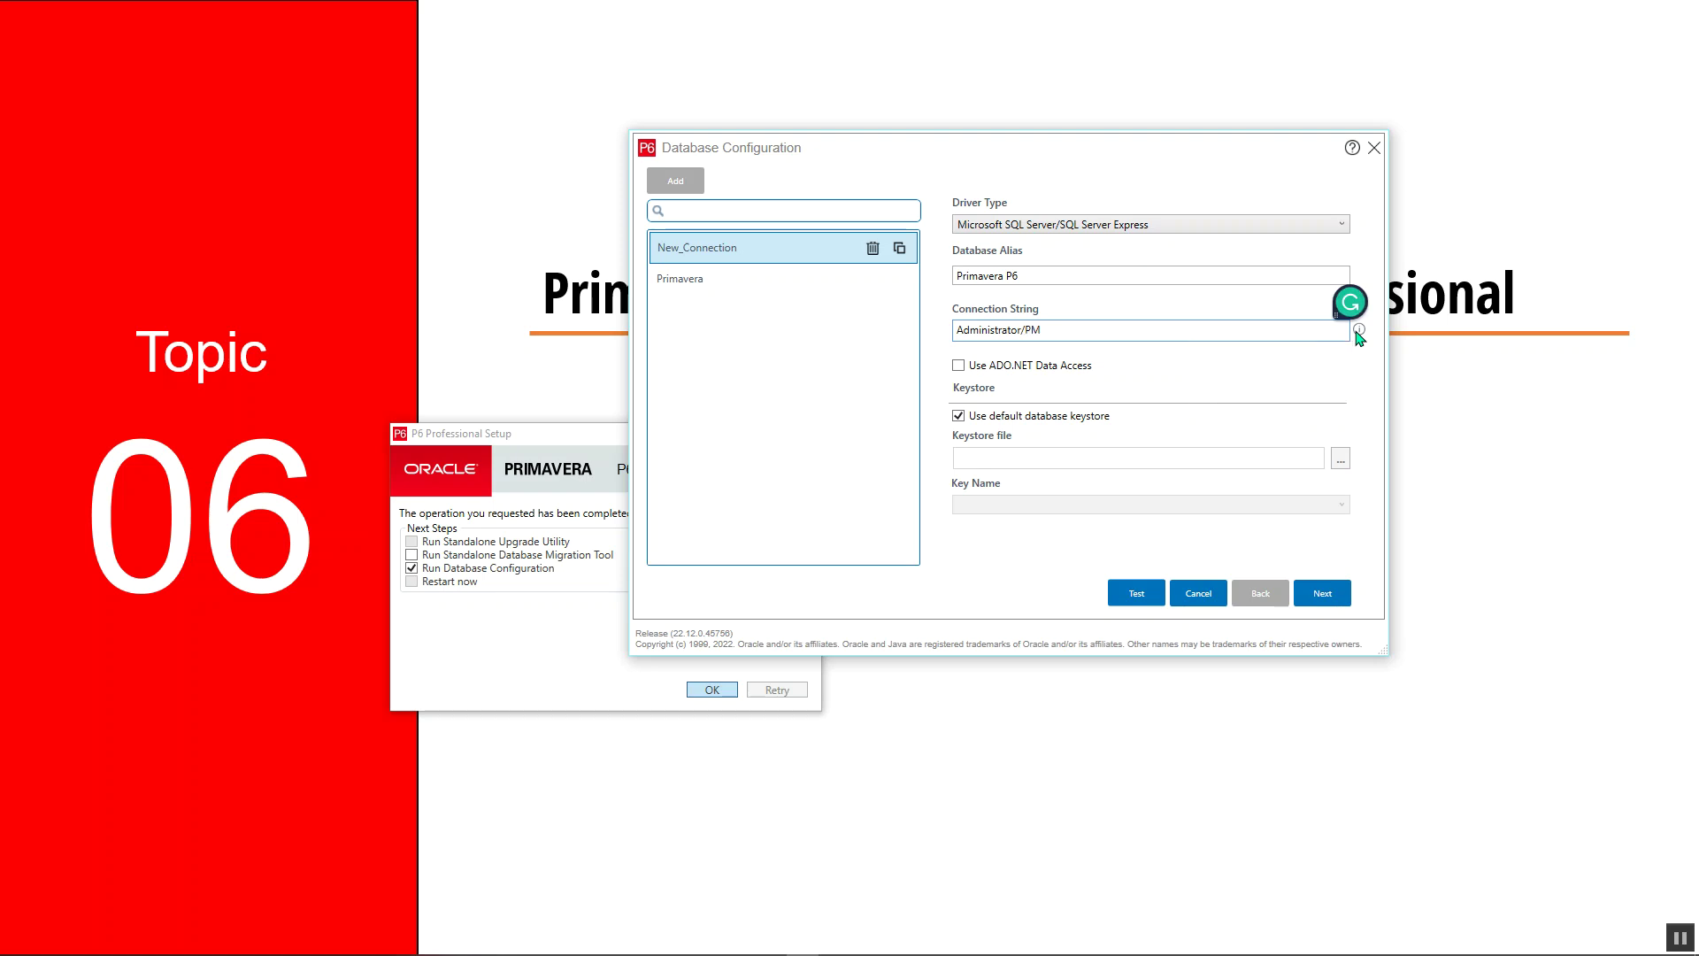
pyautogui.write('DB')
pyautogui.click(1328, 596)
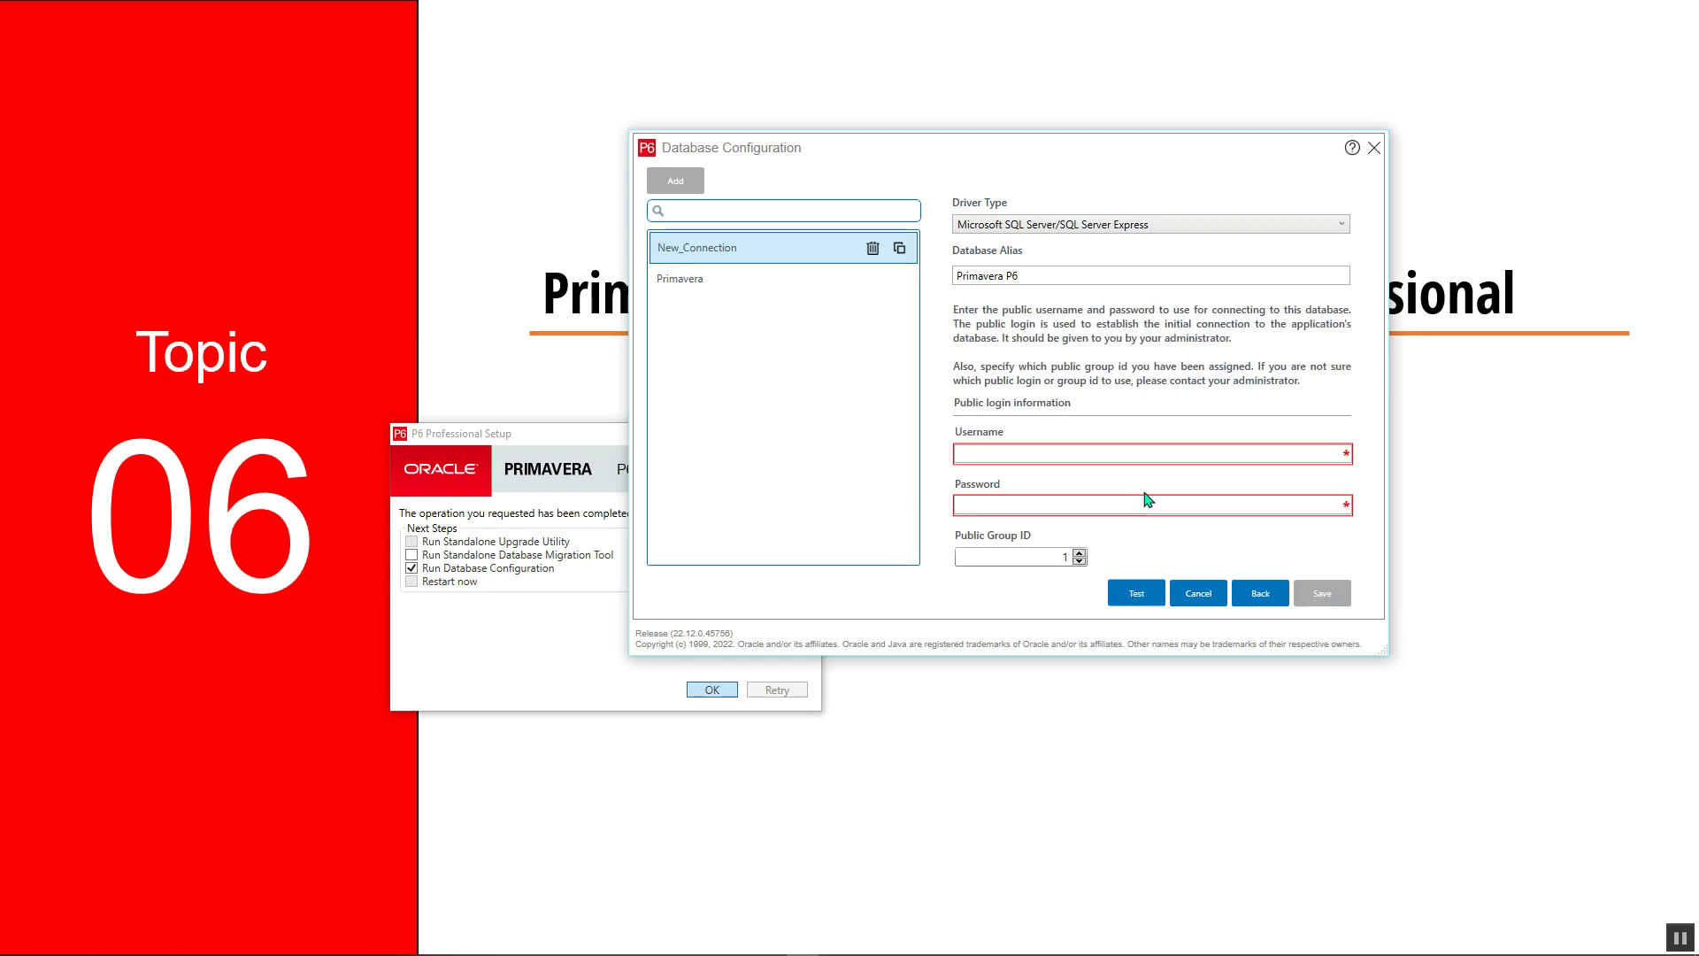
# Enter admin as public username with a password, test, and dismiss the login failure
pyautogui.click(1095, 454)
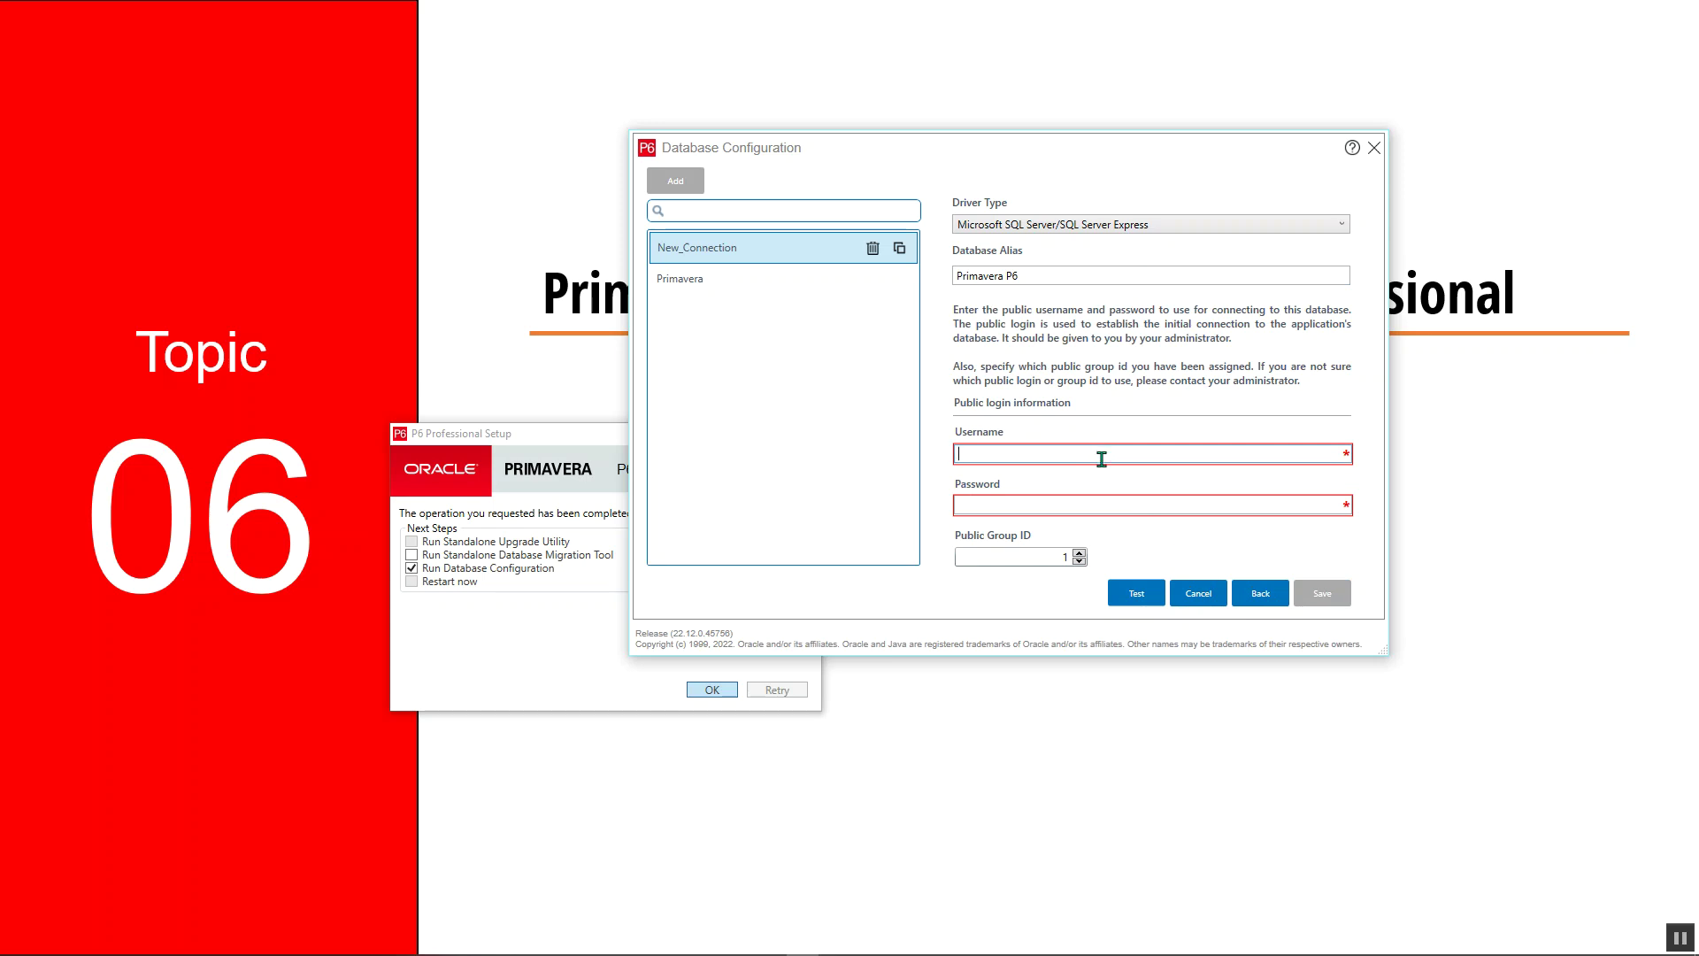
pyautogui.write('admin')
pyautogui.click(1124, 503)
pyautogui.write('a')
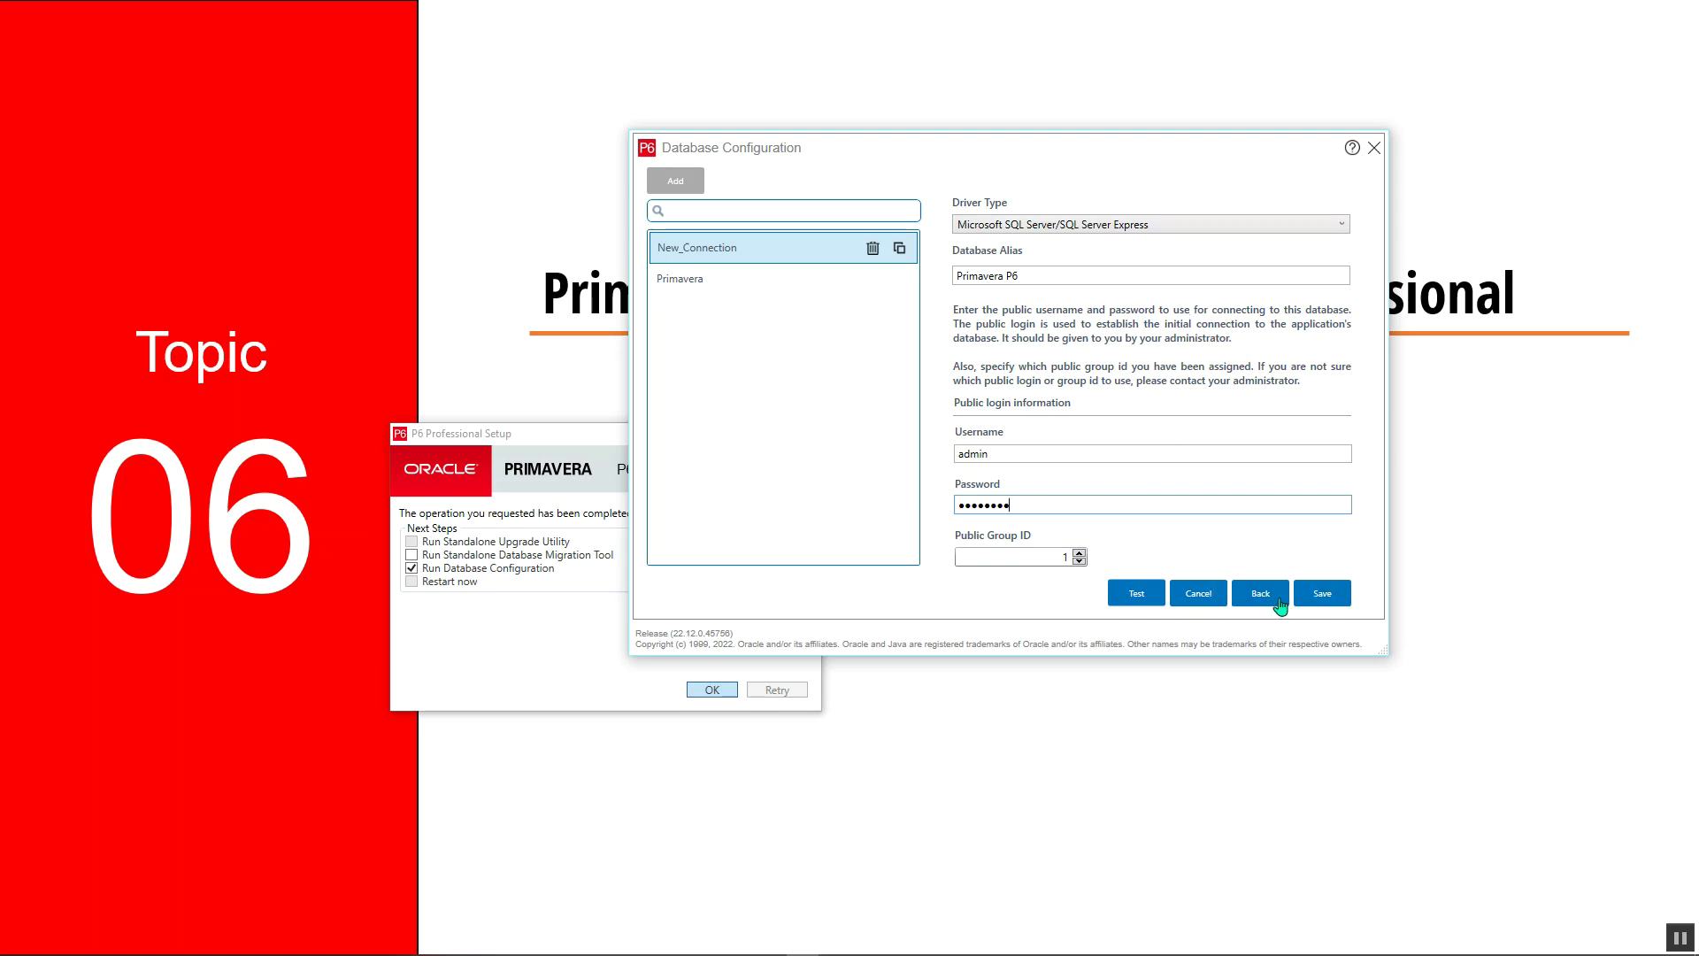
pyautogui.click(1134, 594)
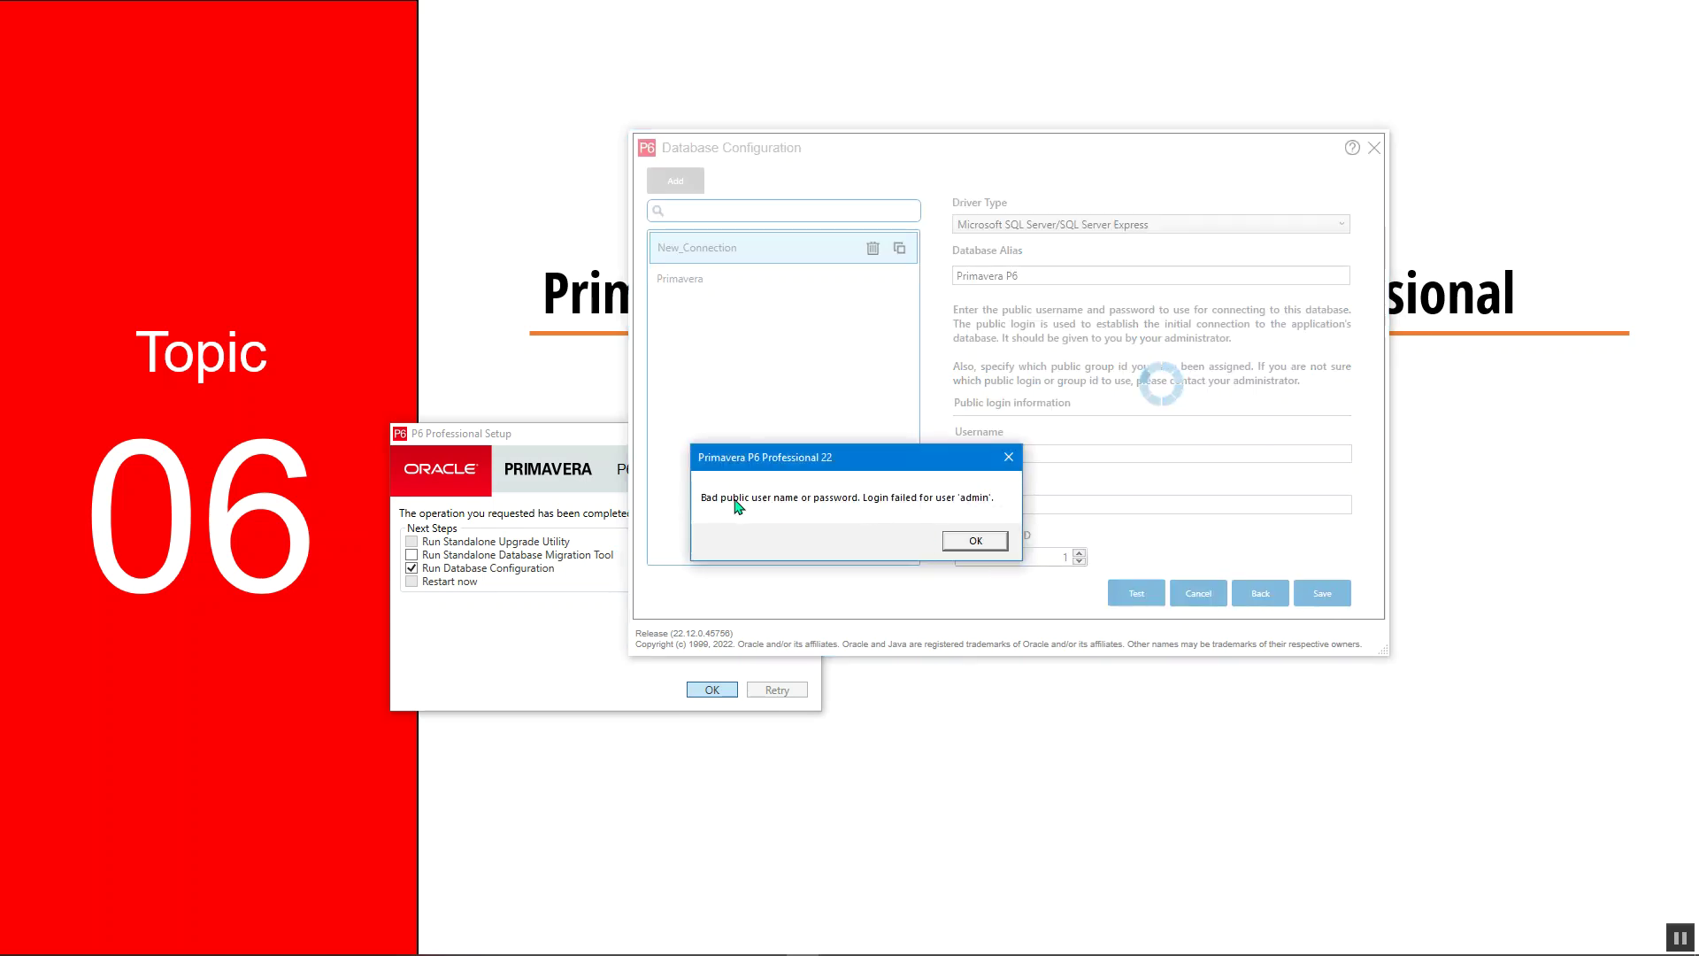
pyautogui.click(975, 541)
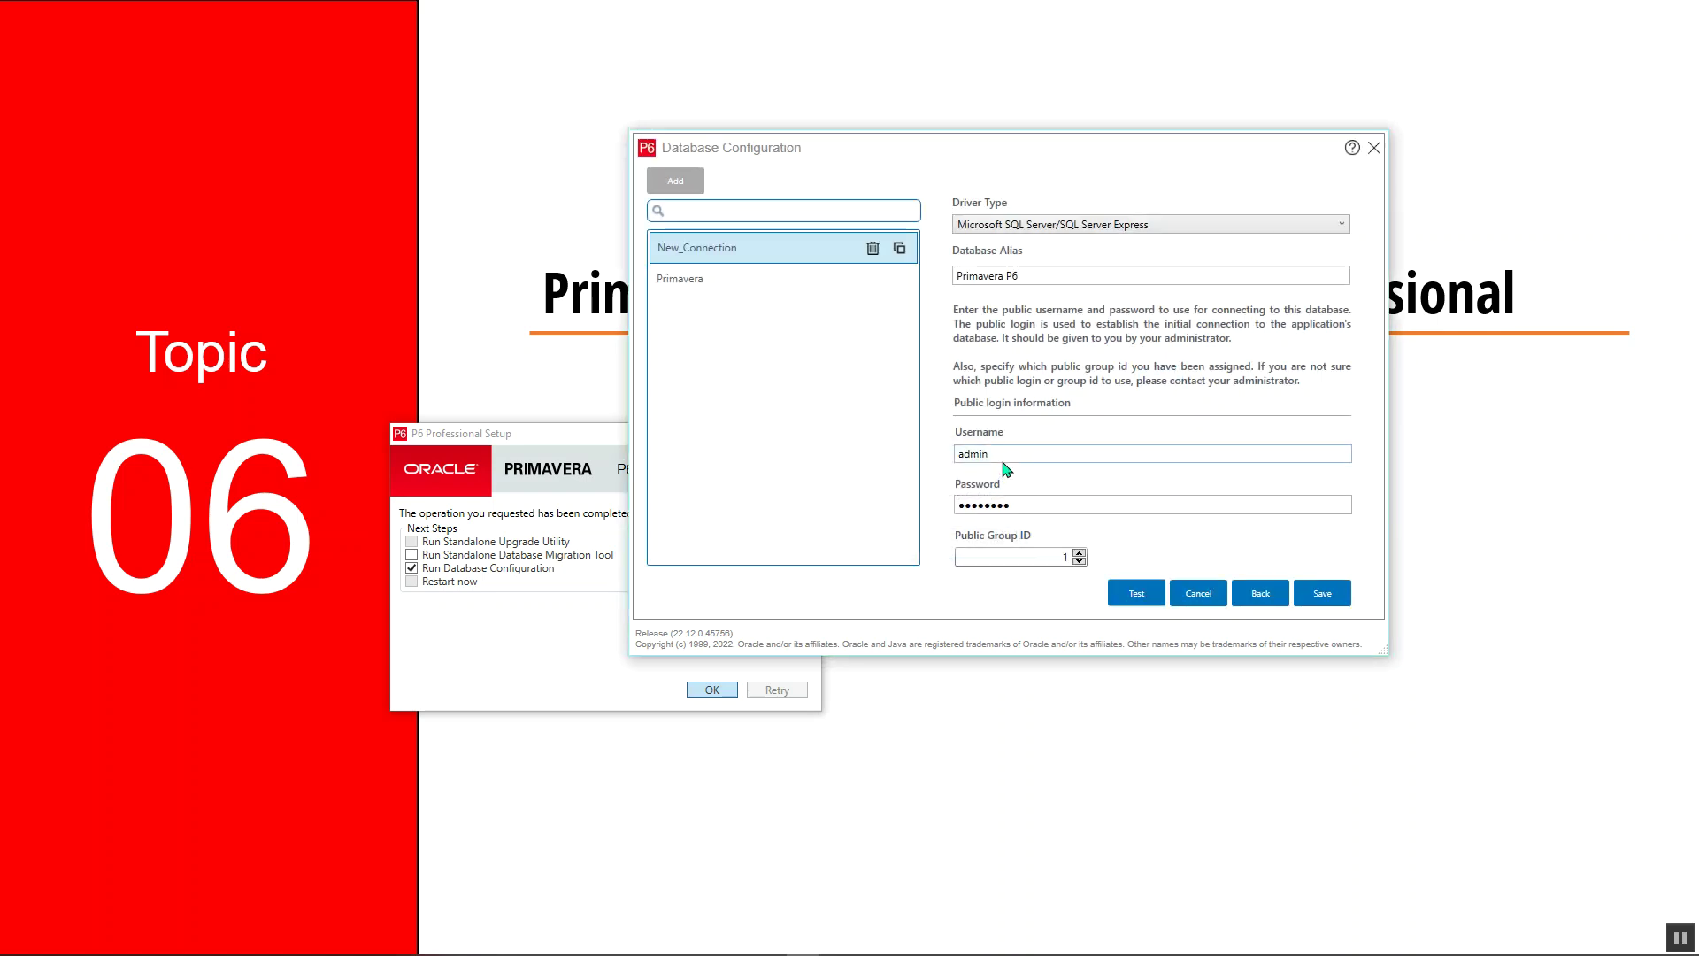
# Replace the public username with pubuser3, then open File Explorer from Start
pyautogui.doubleClick(1004, 455)
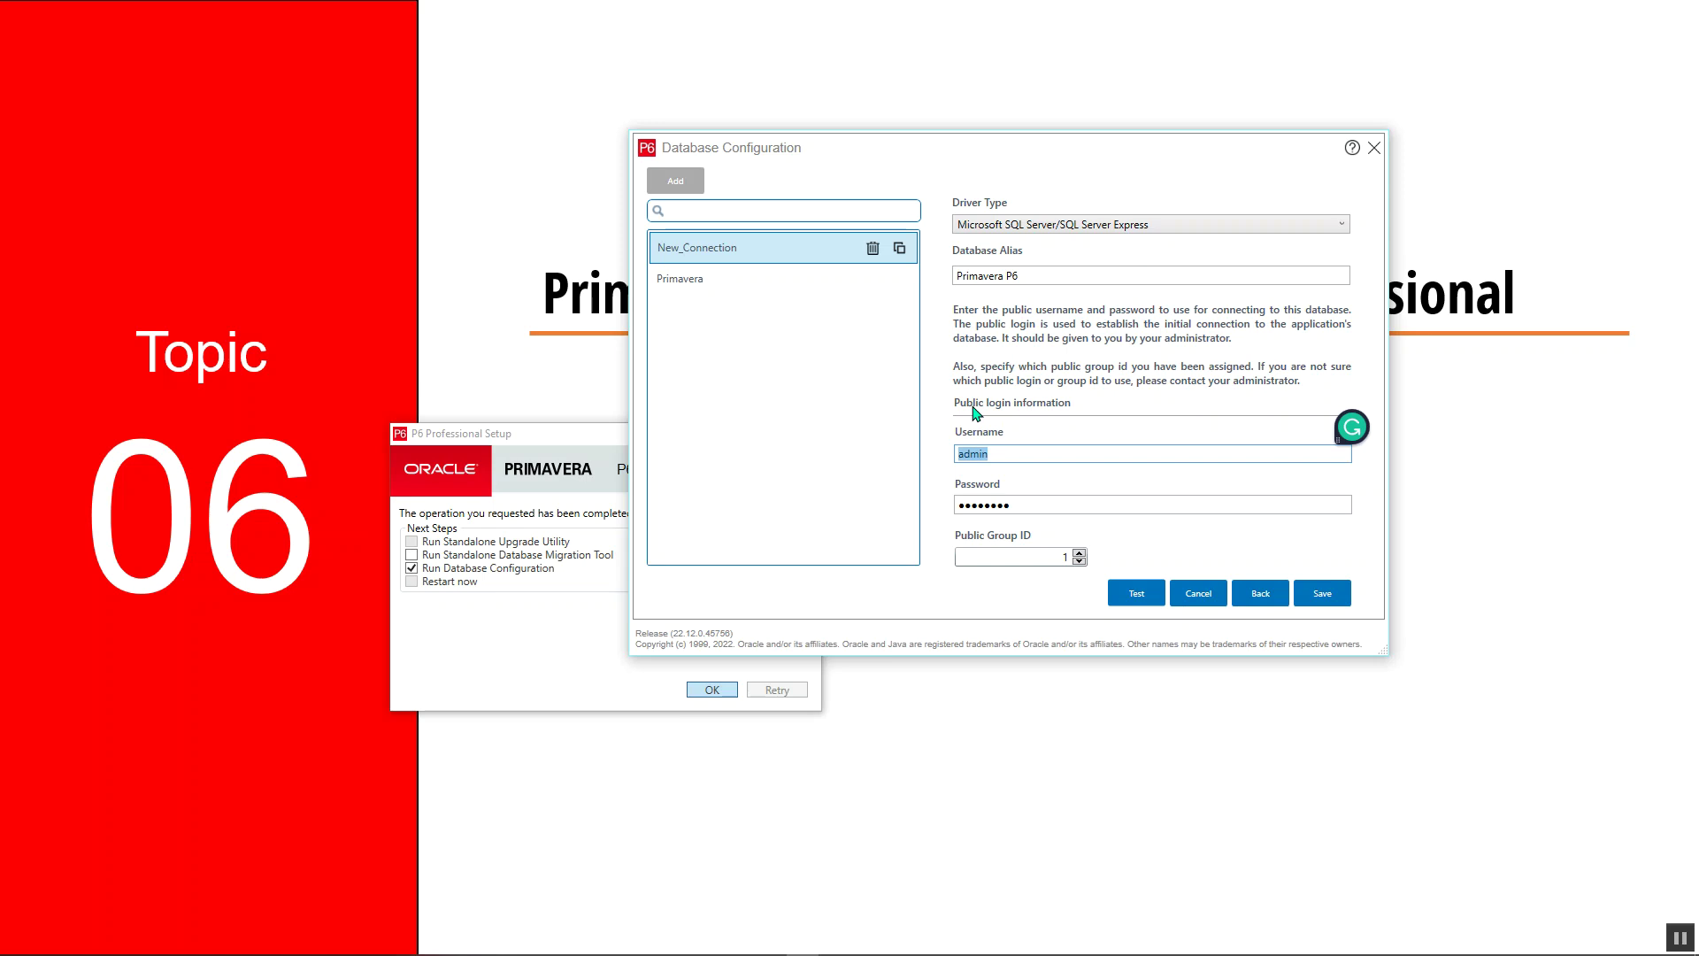
pyautogui.write('pubuser3')
pyautogui.moveTo(1006, 454); pyautogui.dragTo(892, 468)
pyautogui.click(1004, 503)
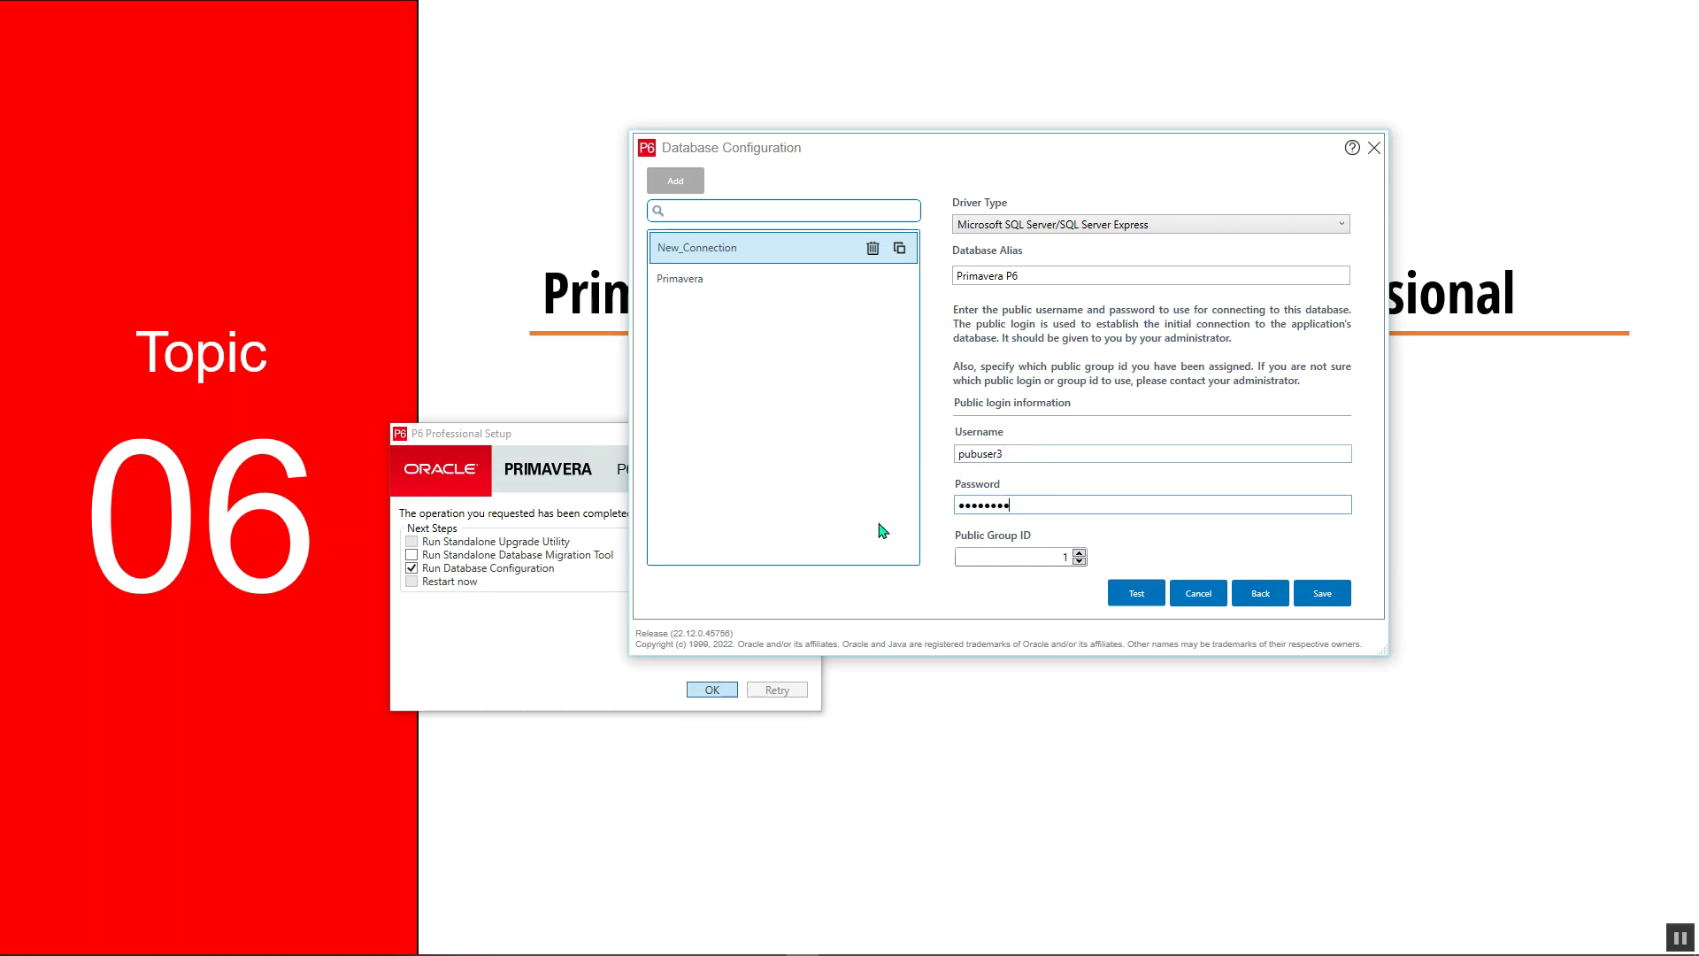
pyautogui.press('super')
pyautogui.click(147, 948)
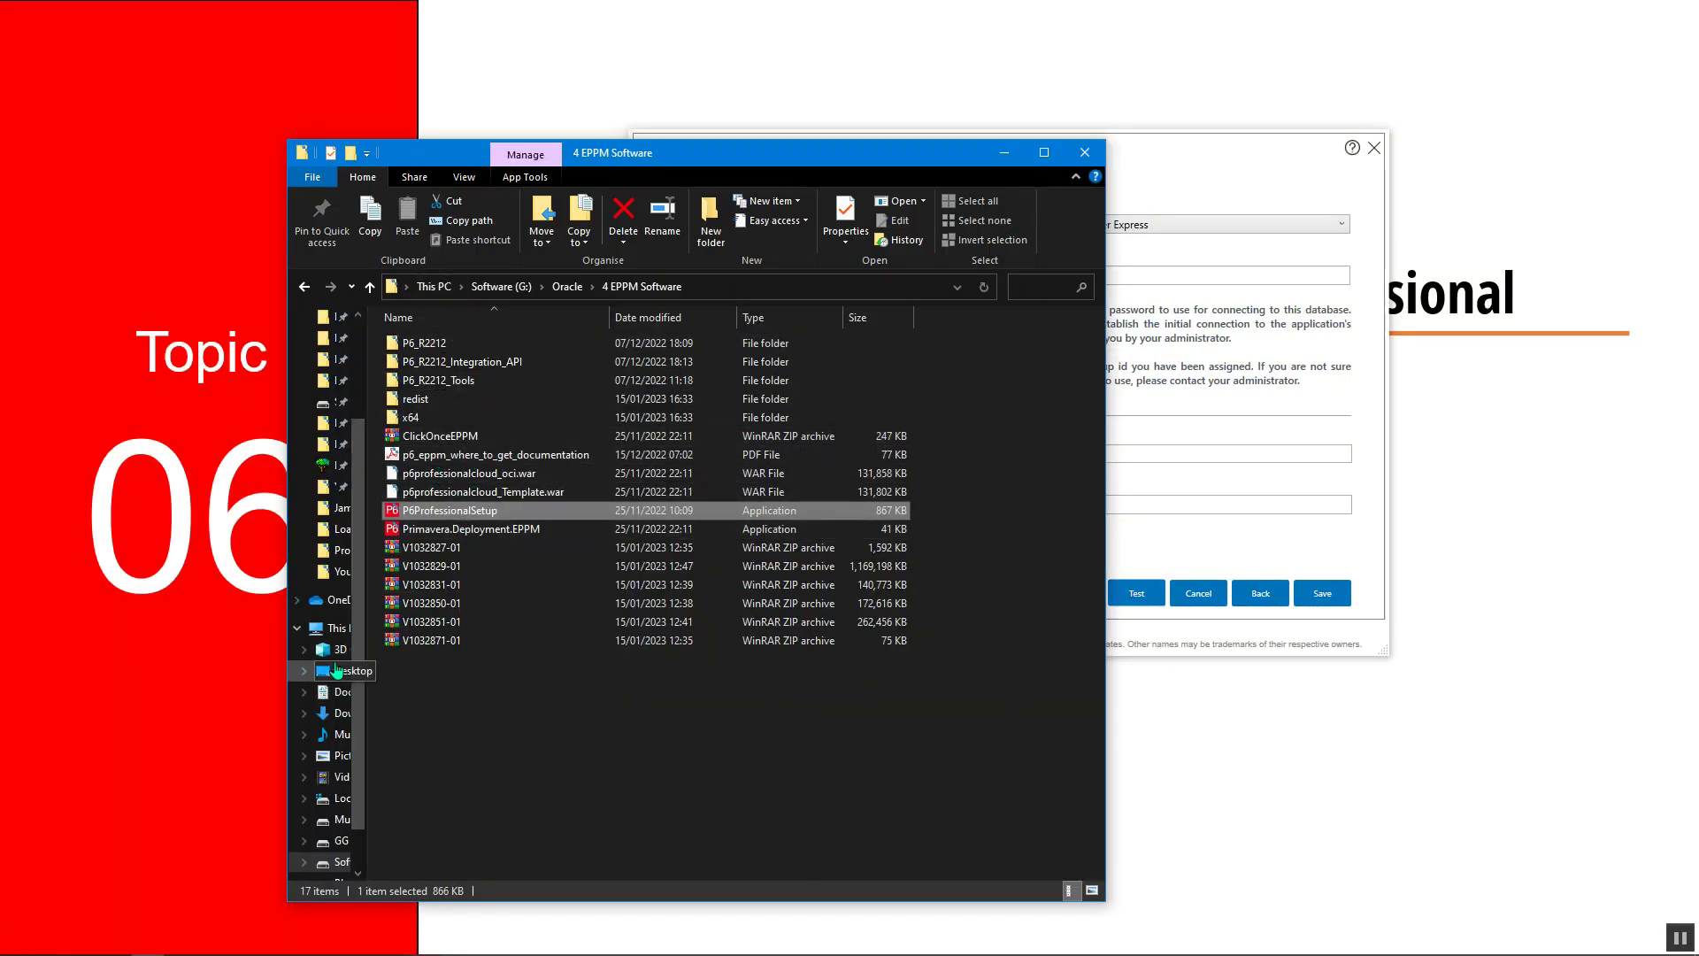
# Open 22P6EPPMConfiguration.html from the Desktop, check the database username, then minimize Chrome
pyautogui.click(137, 351)
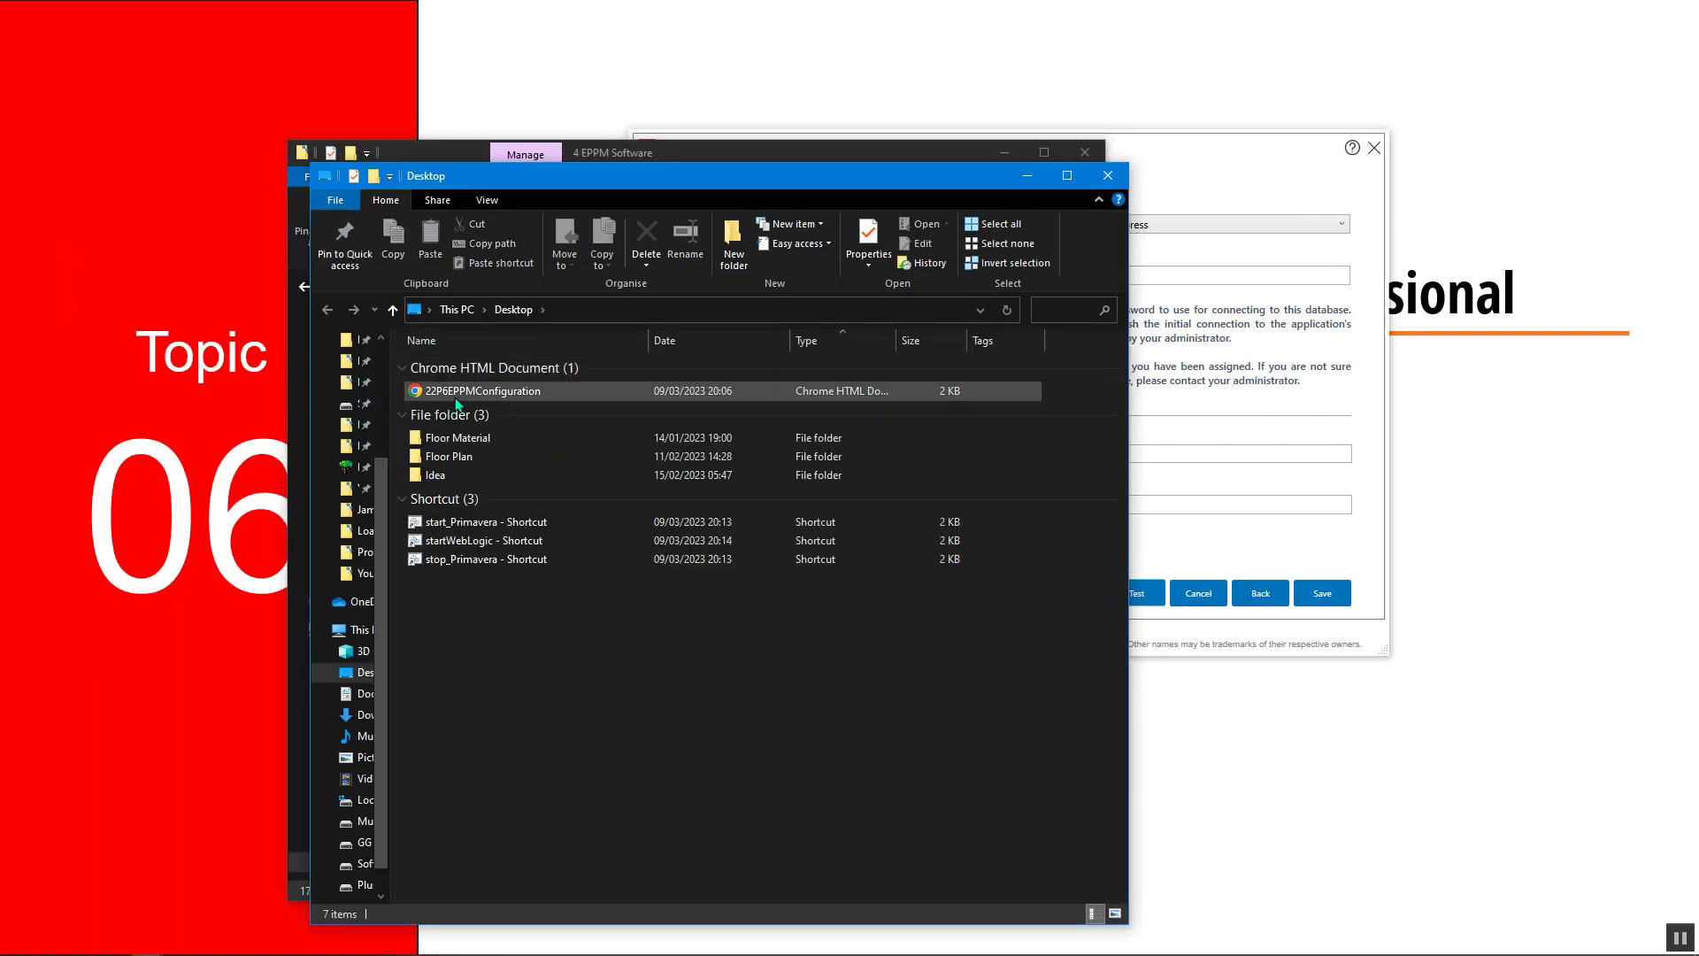
pyautogui.click(456, 392)
pyautogui.doubleClick(456, 393)
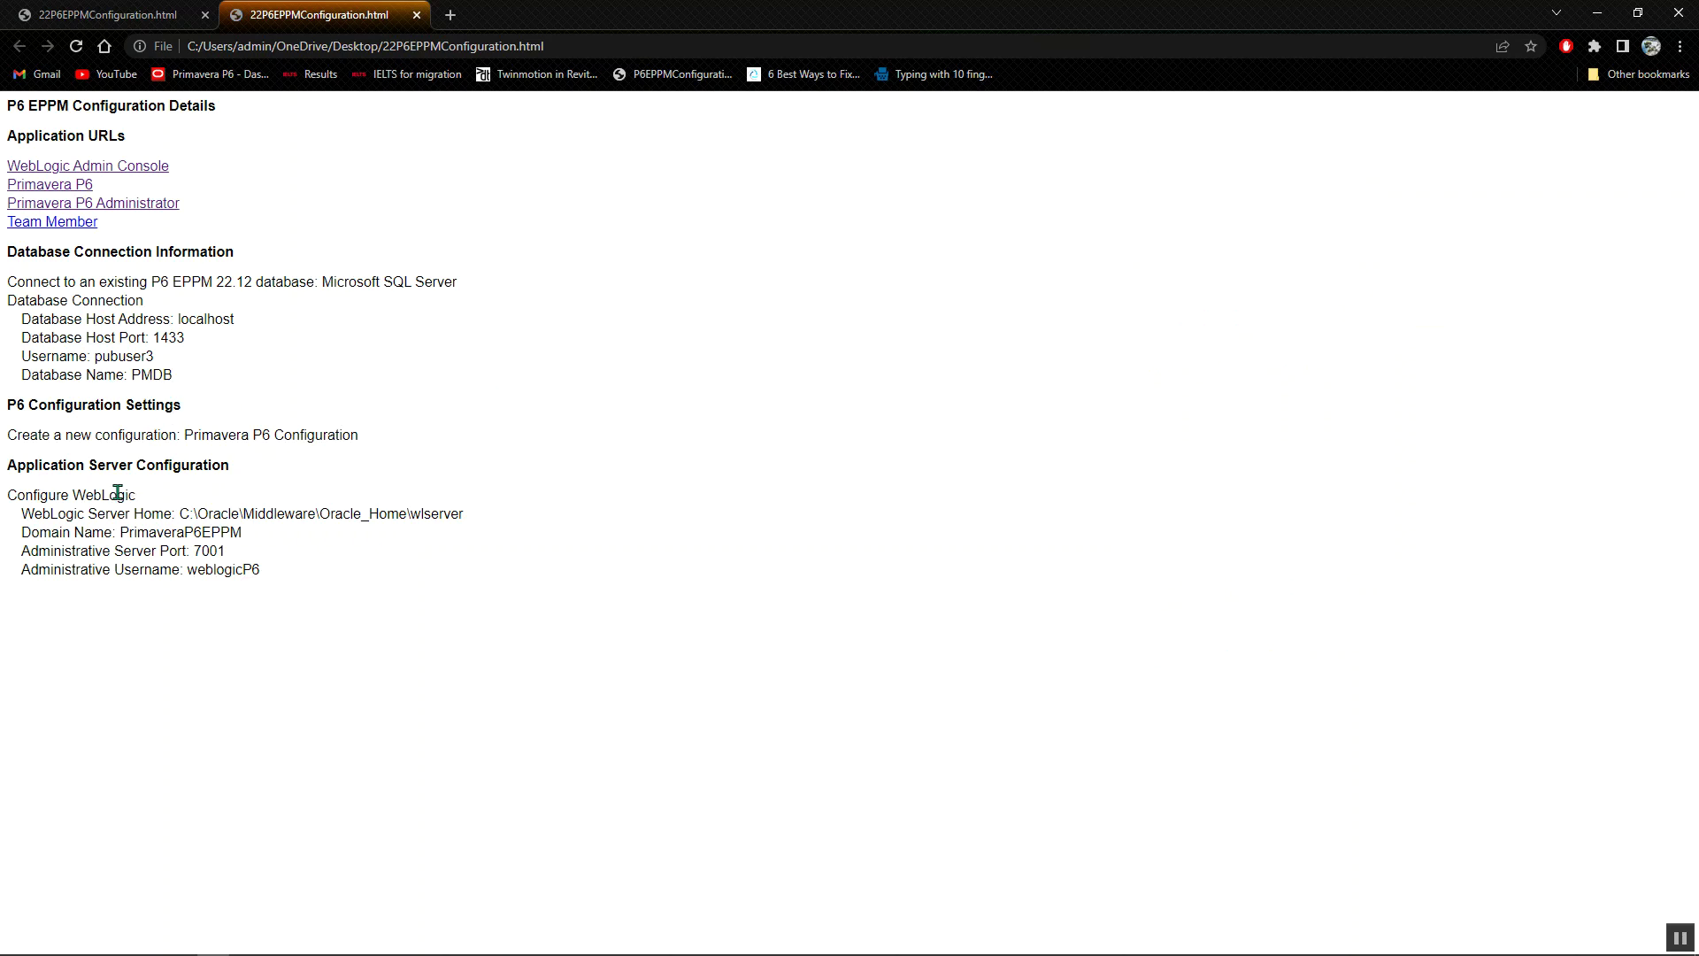
pyautogui.doubleClick(100, 356)
pyautogui.click(146, 367)
pyautogui.click(1598, 12)
# Test the public-user connection successfully and save the Primavera P6 alias
pyautogui.click(1240, 370)
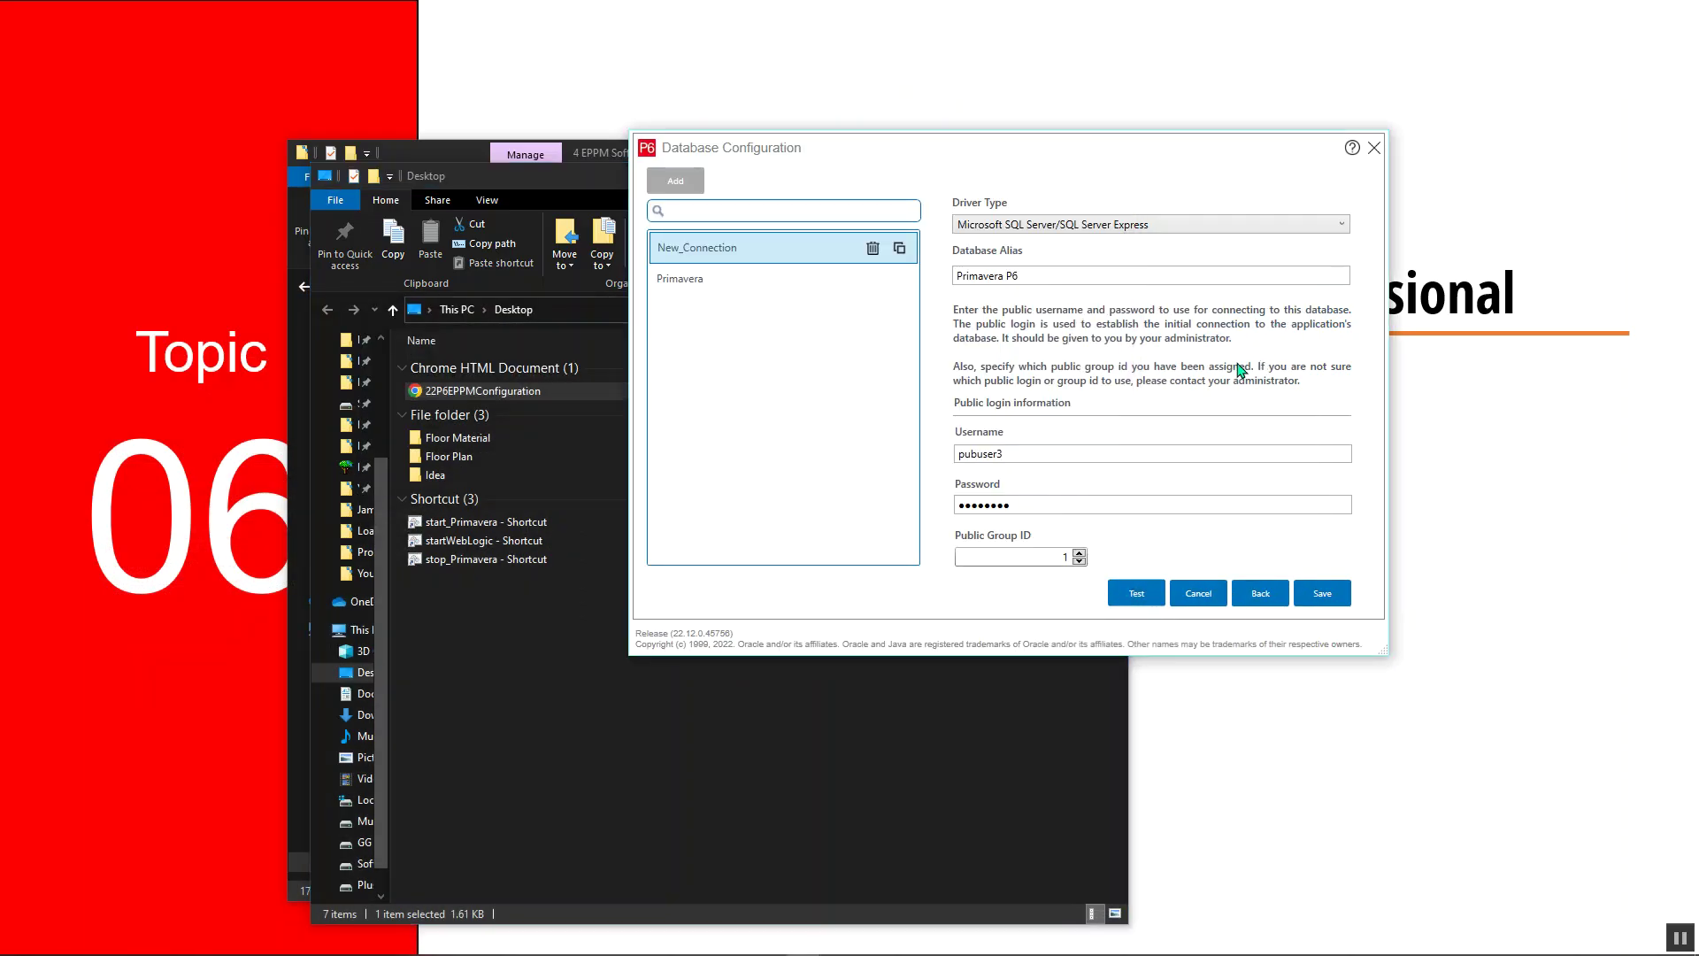
pyautogui.click(1140, 595)
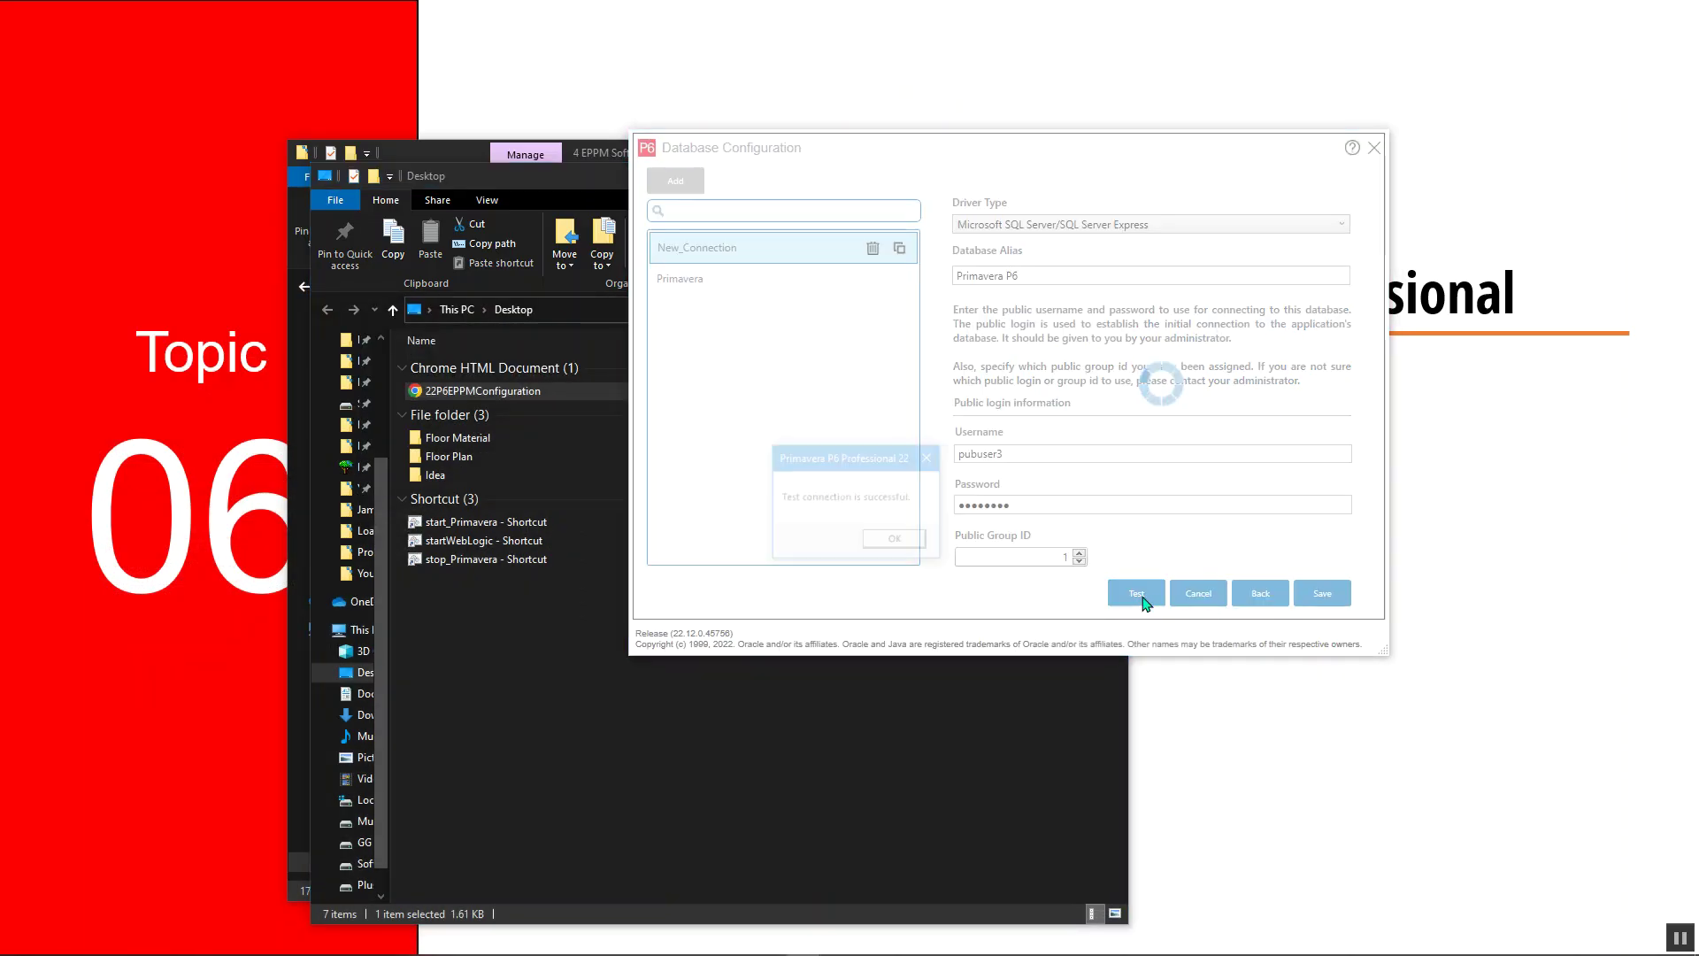
pyautogui.click(892, 541)
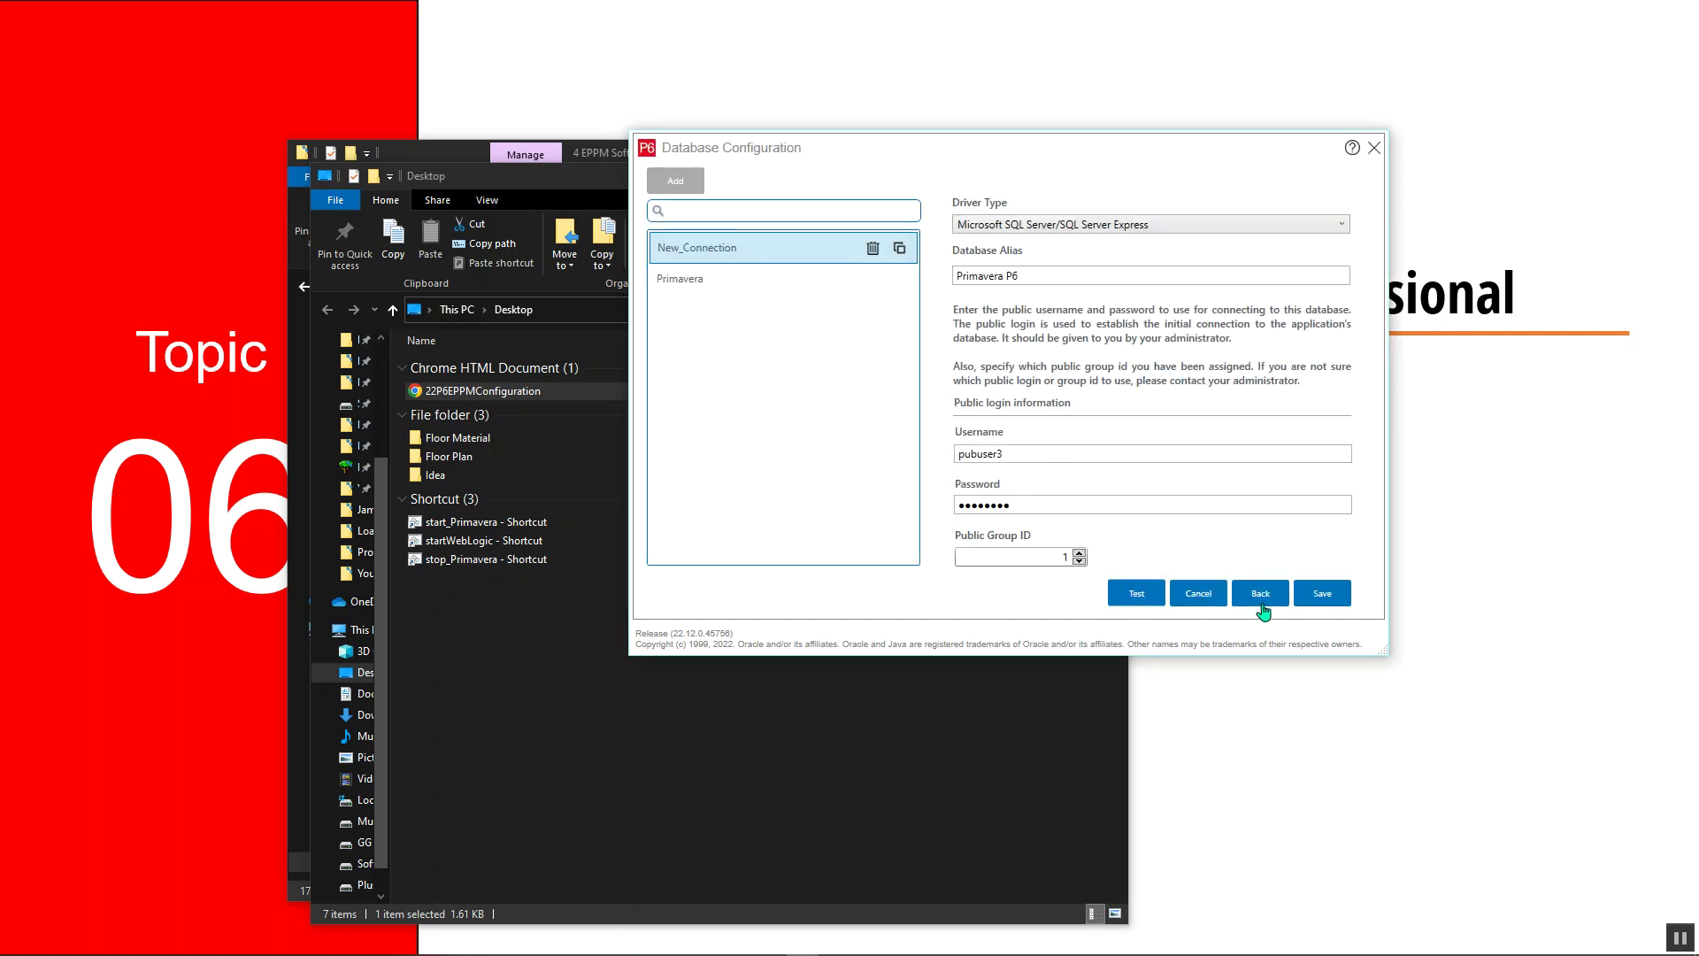
pyautogui.click(1325, 595)
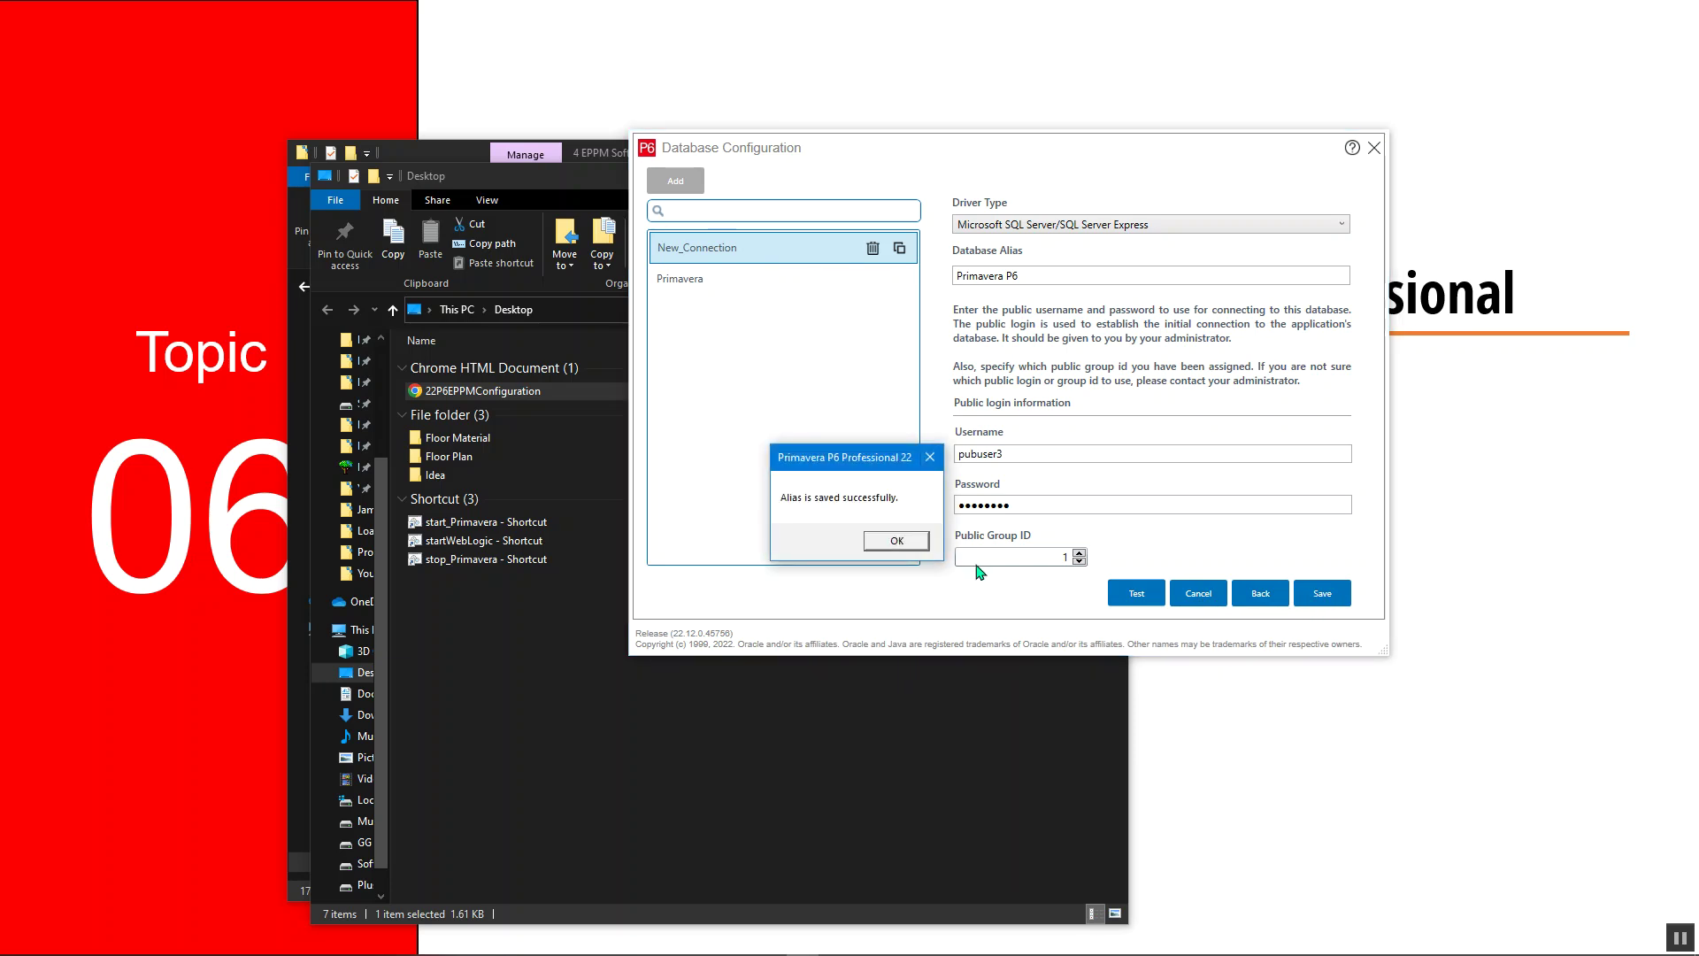
pyautogui.click(917, 547)
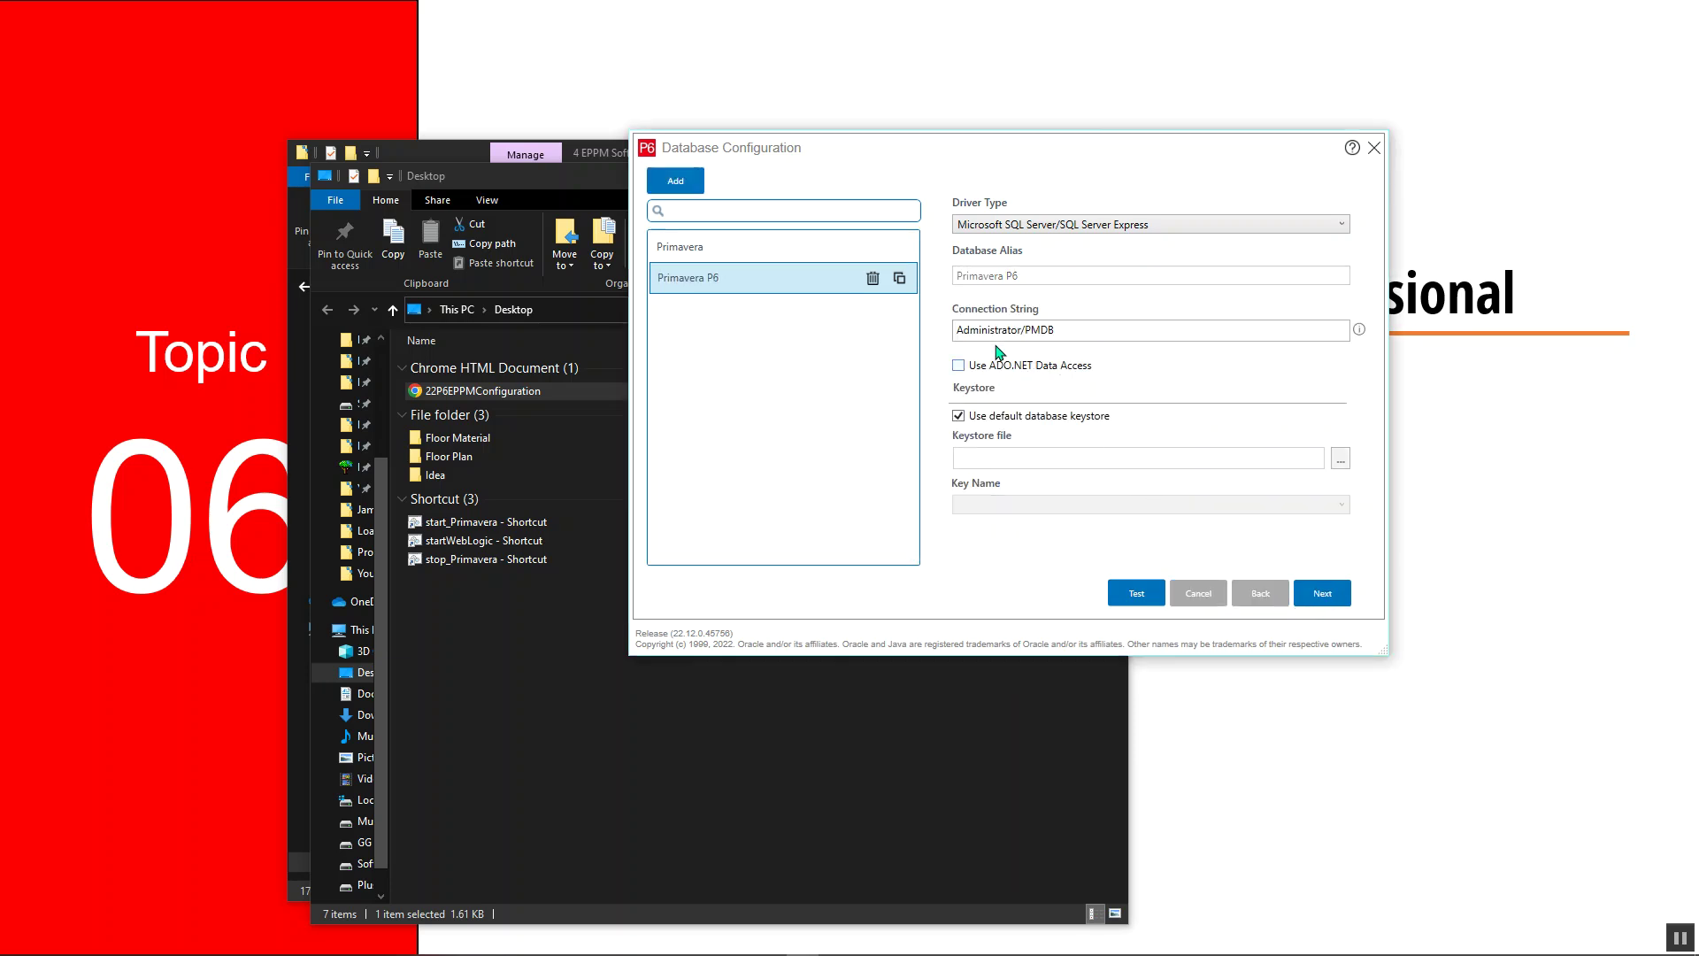
# Delete the old Primavera connection, retest Primavera P6, and close Database Configuration
pyautogui.click(832, 248)
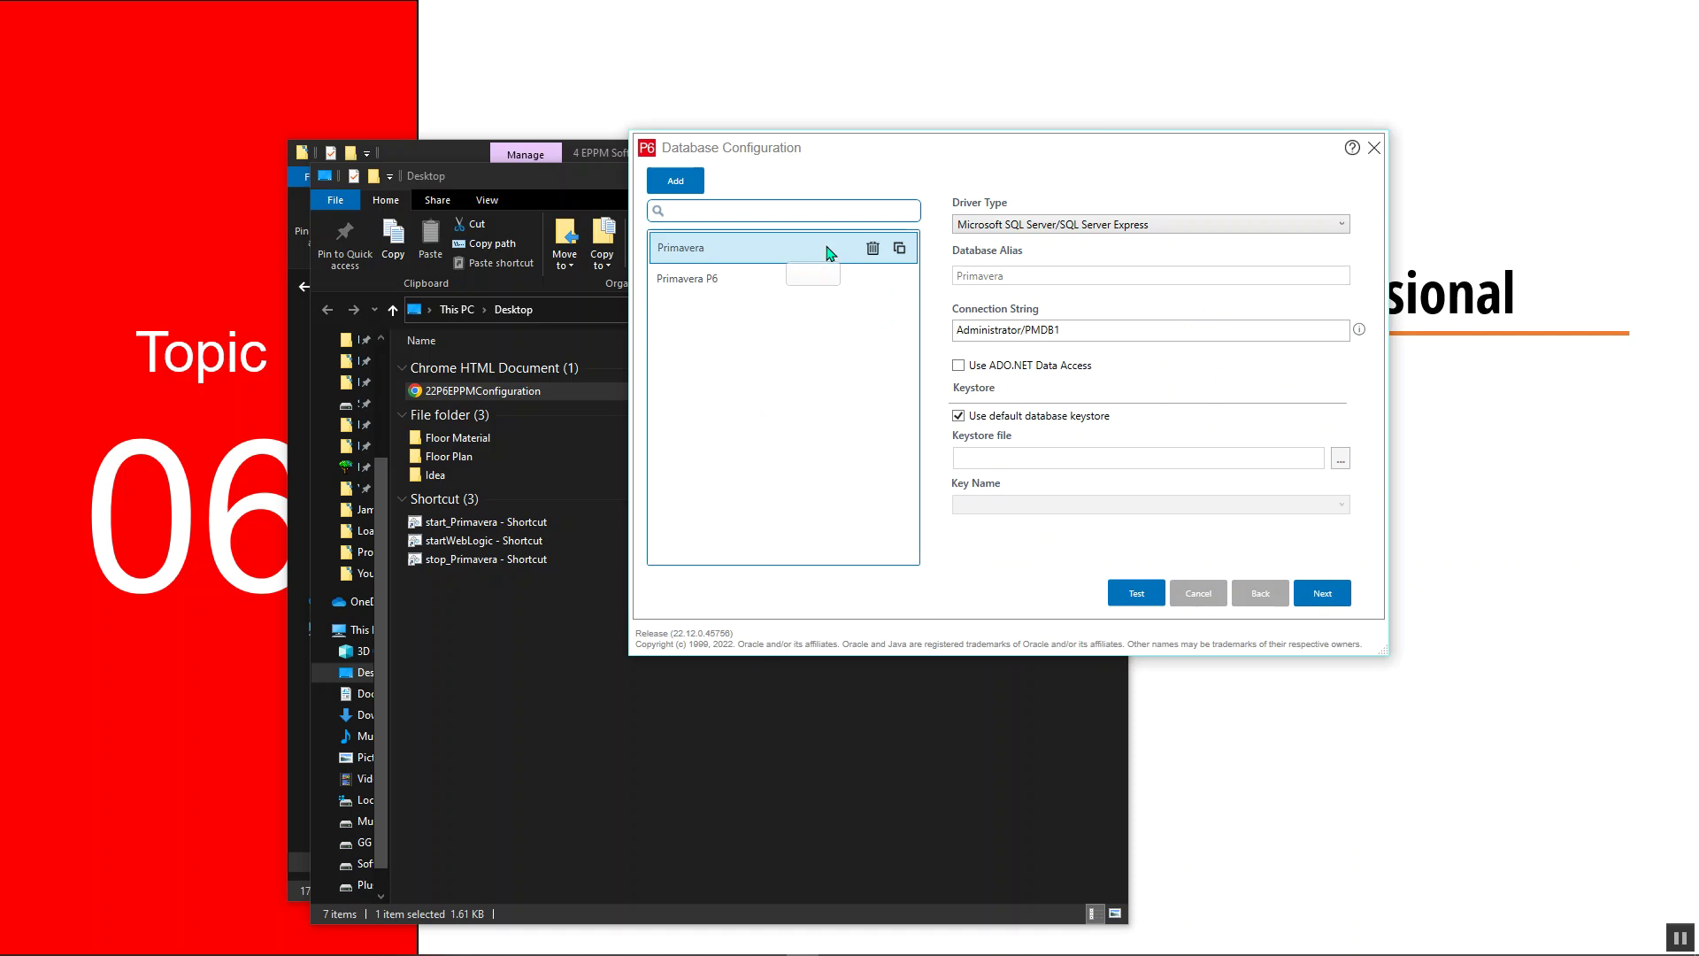
pyautogui.click(873, 249)
pyautogui.click(916, 543)
pyautogui.click(1318, 595)
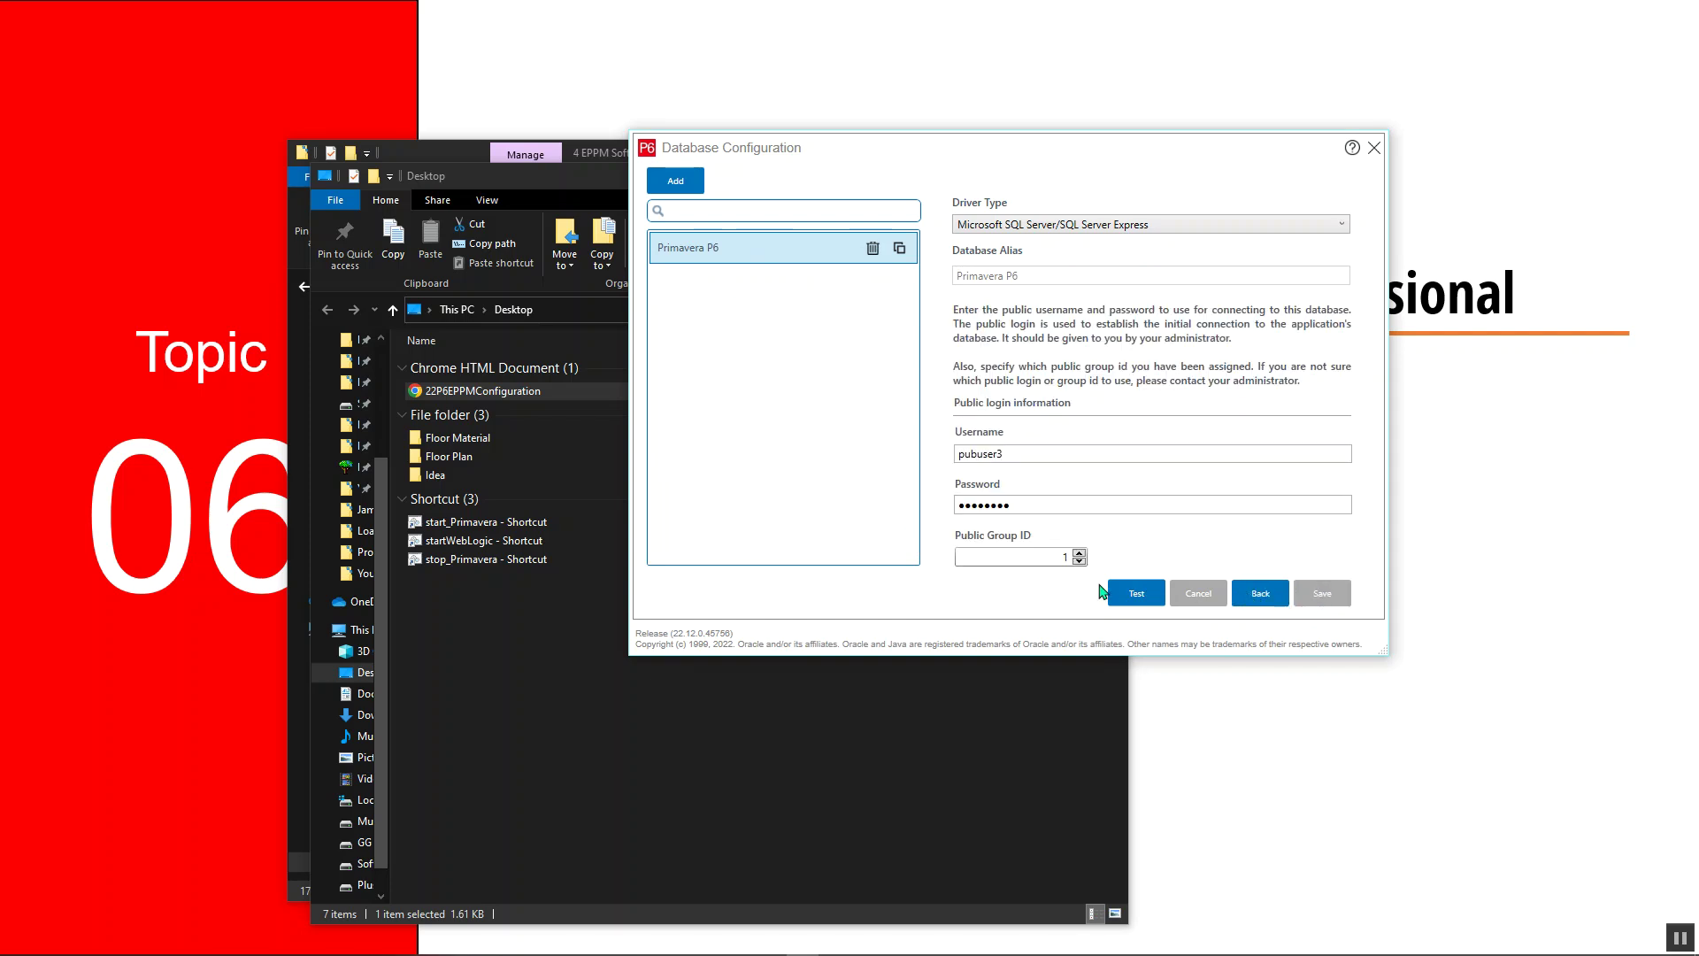
pyautogui.click(1138, 595)
pyautogui.click(895, 539)
pyautogui.click(1375, 149)
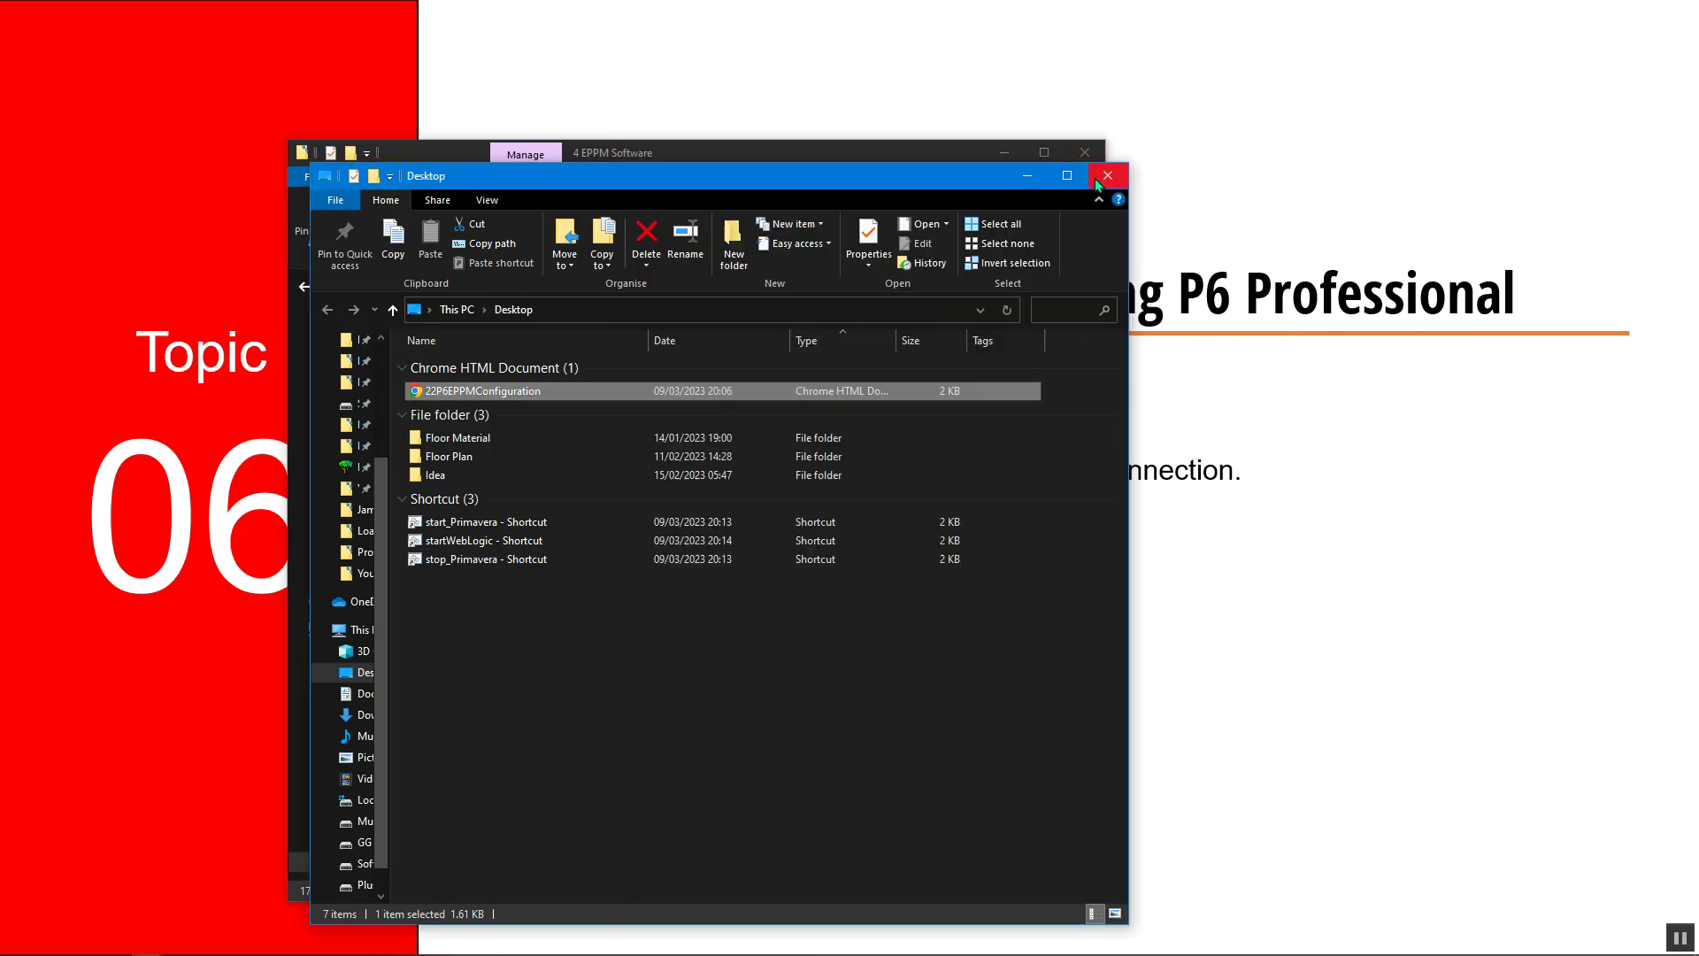
# Launch P6 Professional 22 (x64) from Start's Recently added apps and minimize both Explorer windows
pyautogui.moveTo(16, 944)
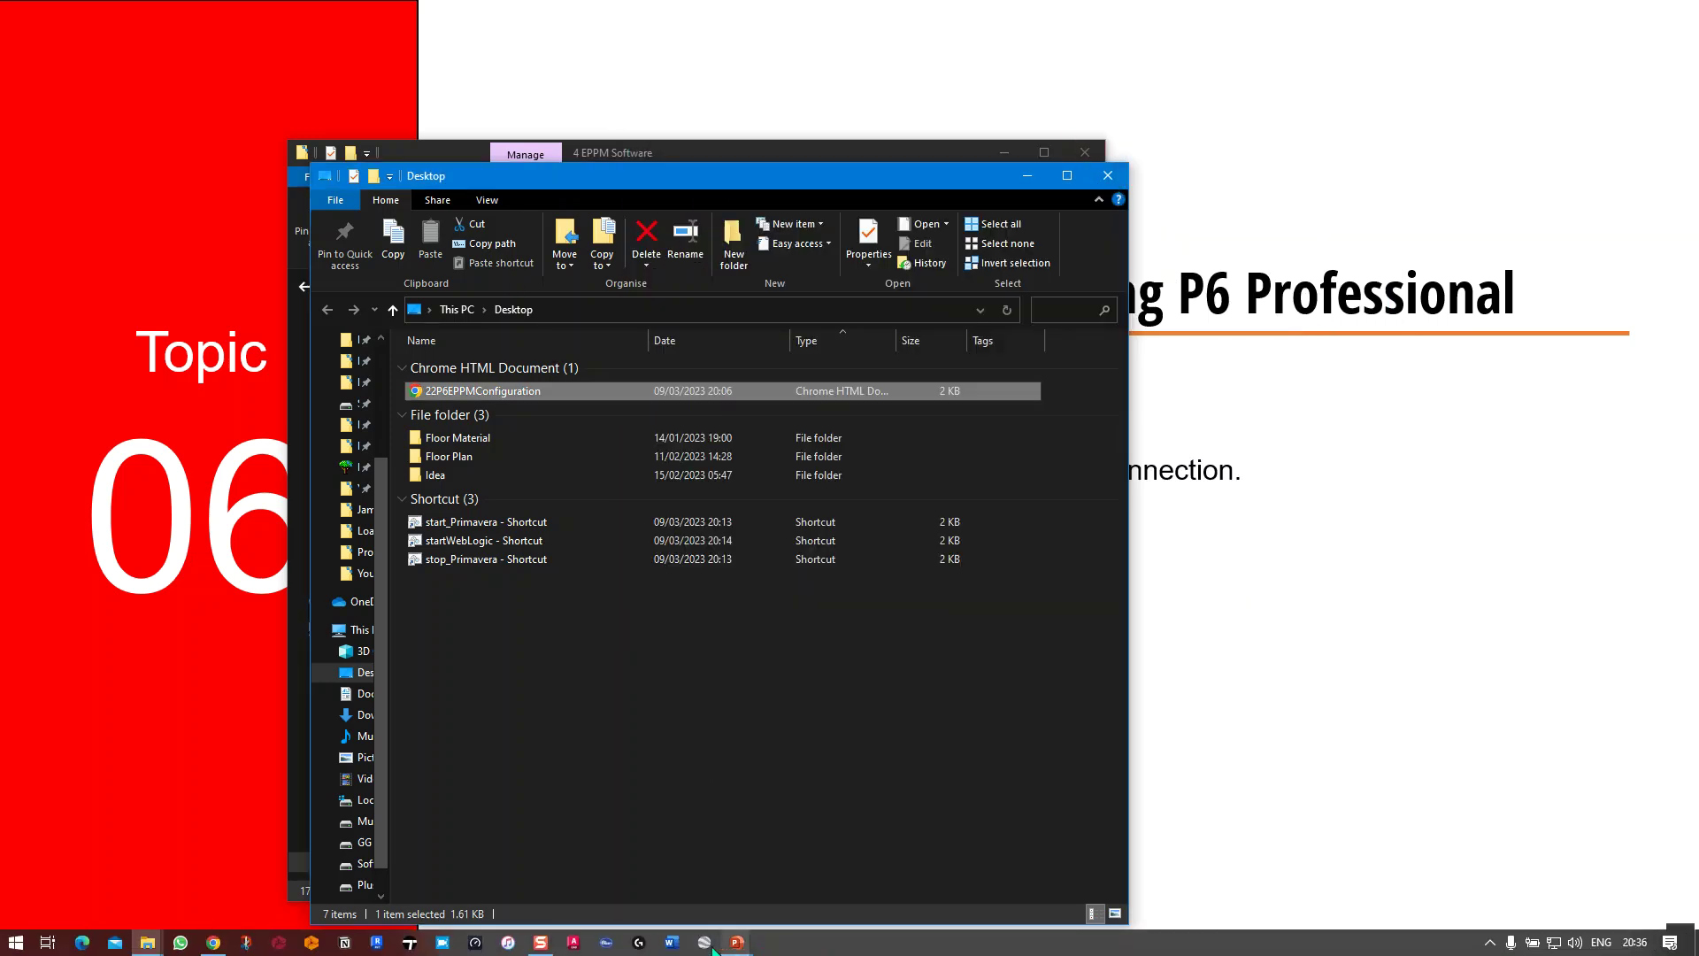
pyautogui.click(16, 944)
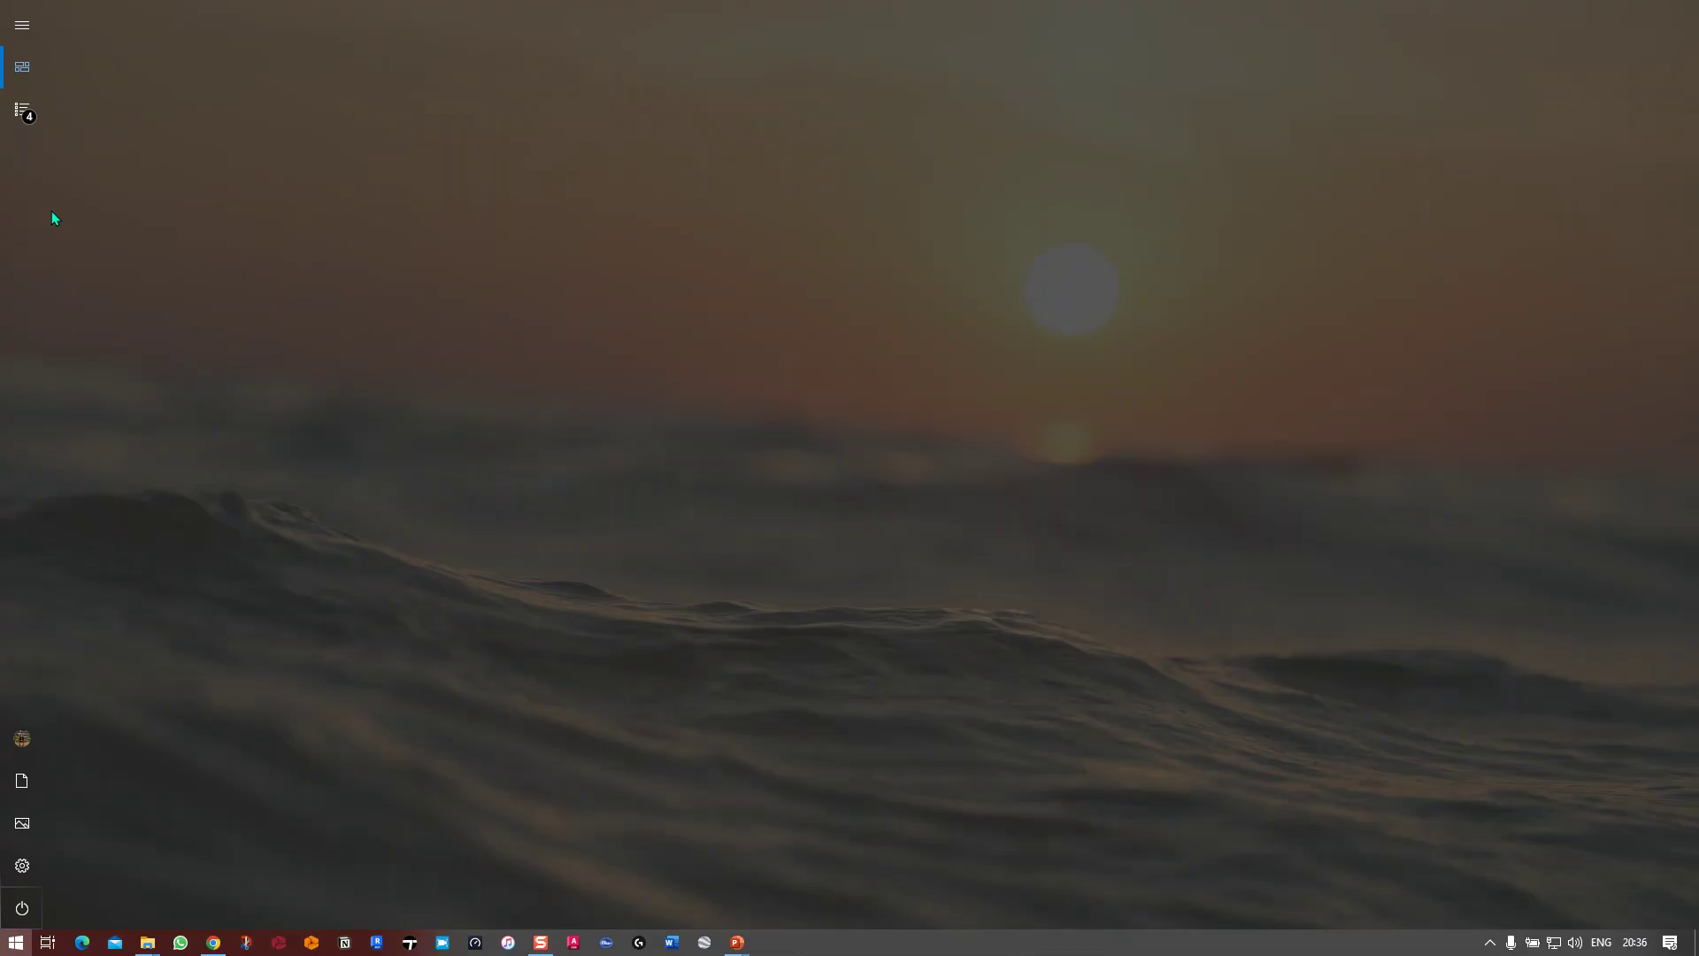
pyautogui.click(39, 110)
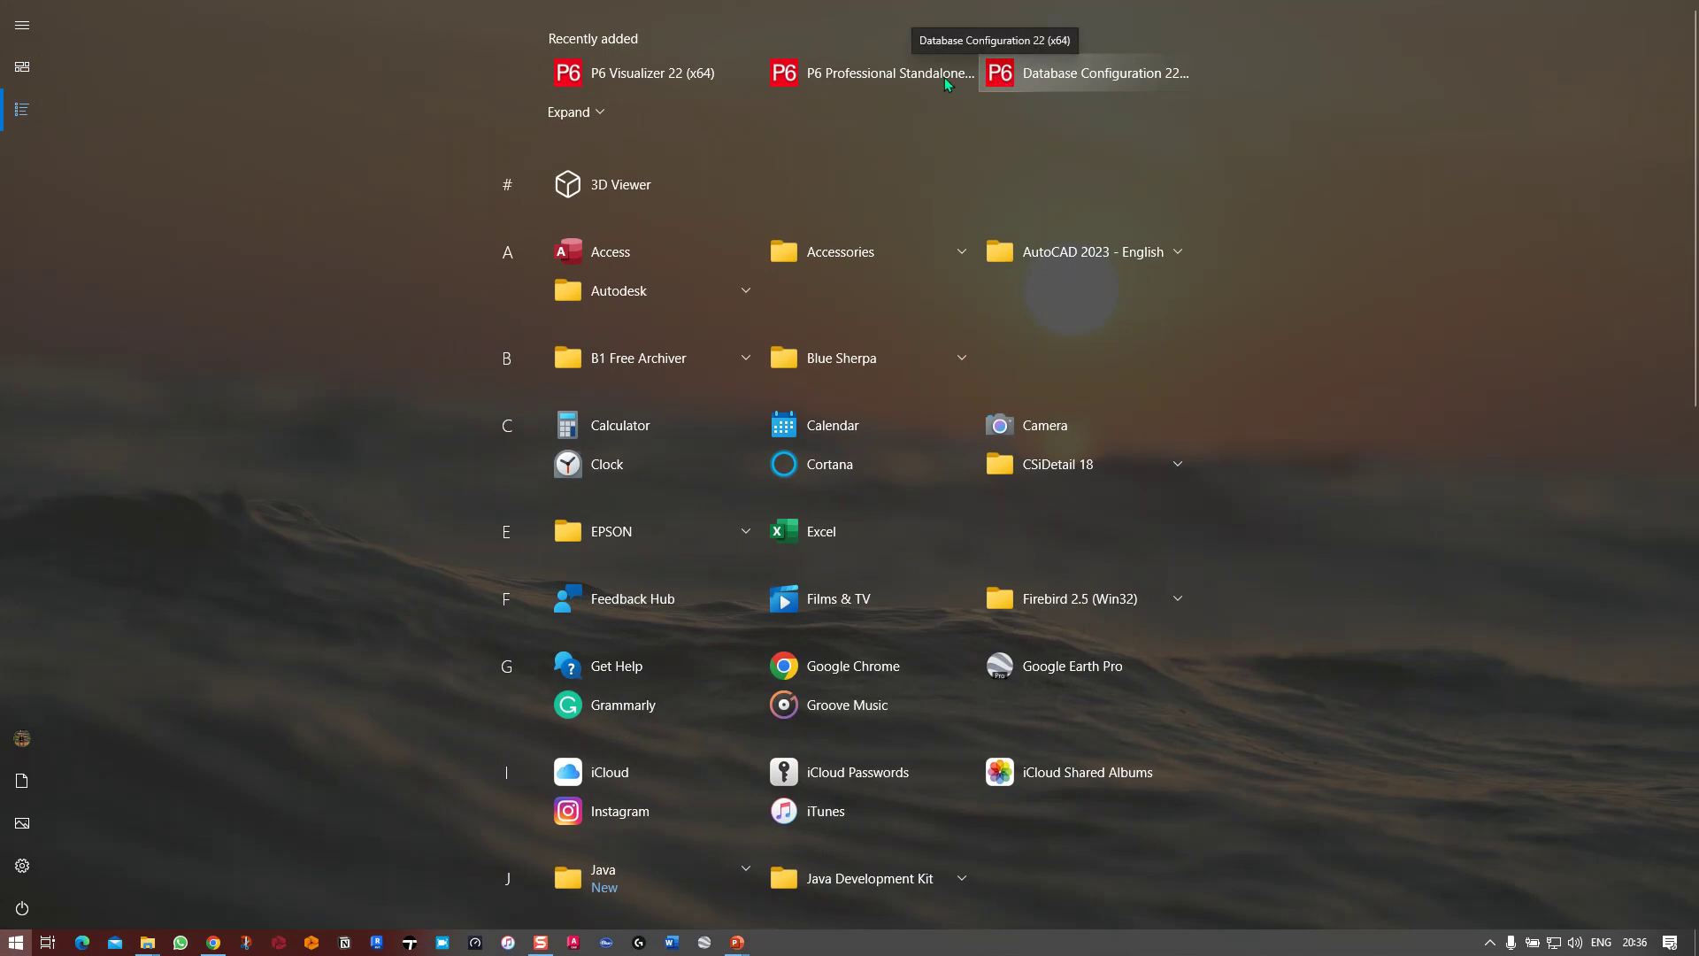
pyautogui.click(571, 110)
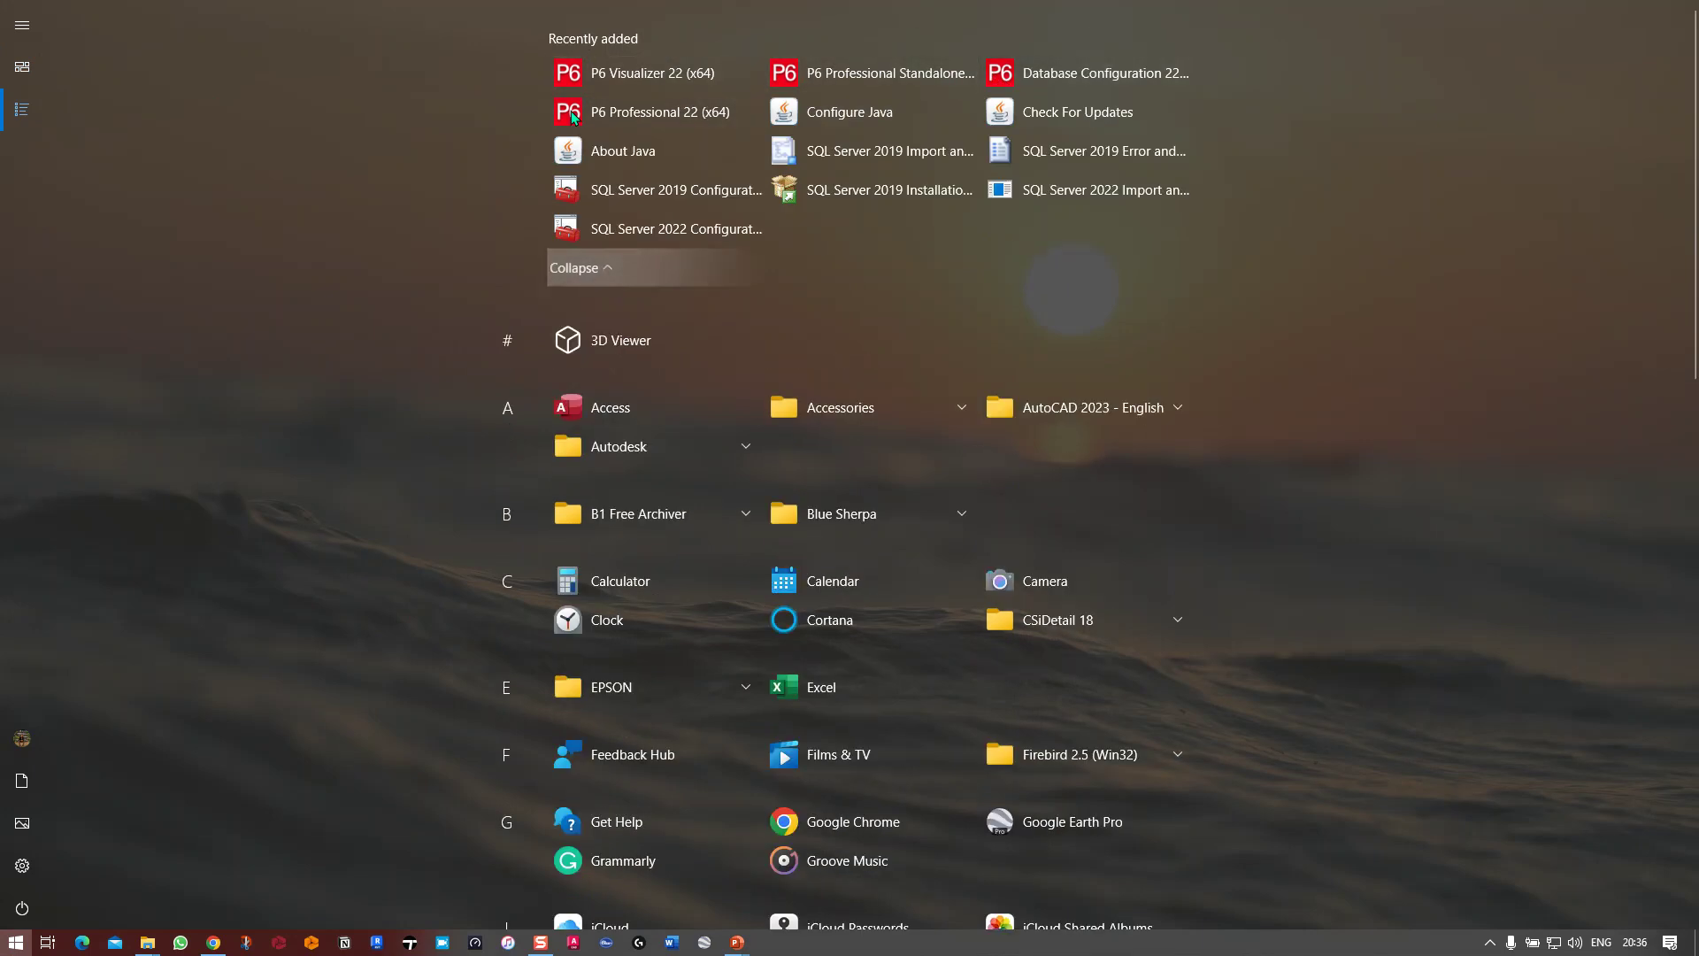
pyautogui.click(651, 121)
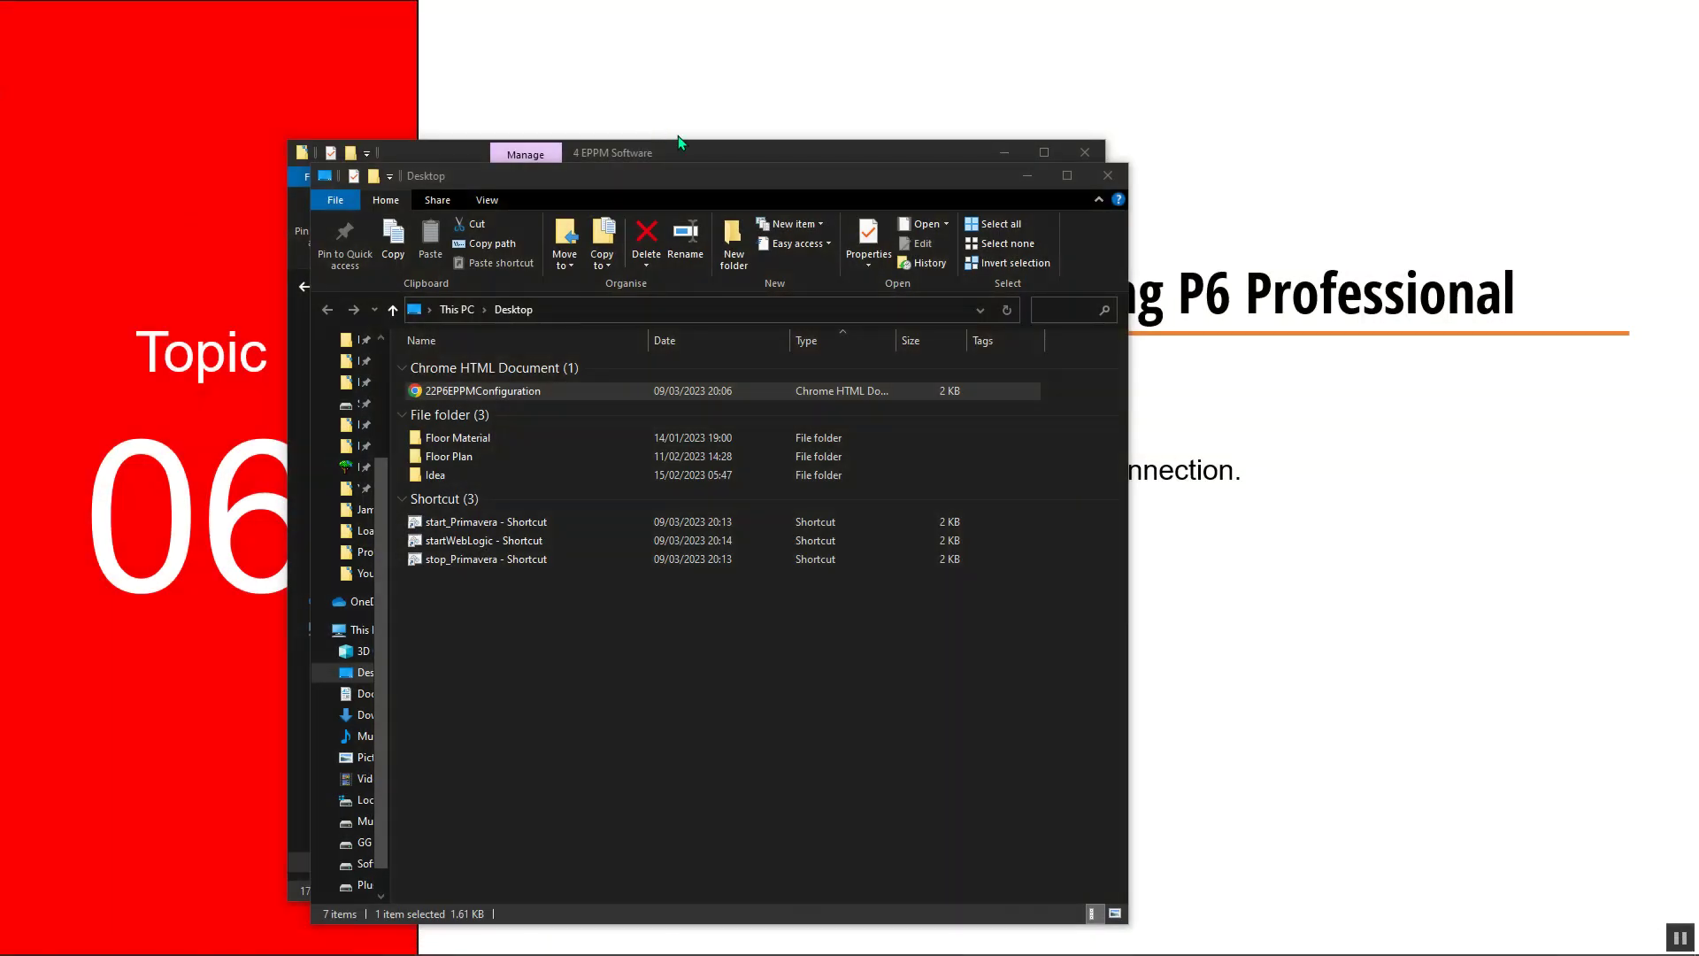
pyautogui.click(1027, 176)
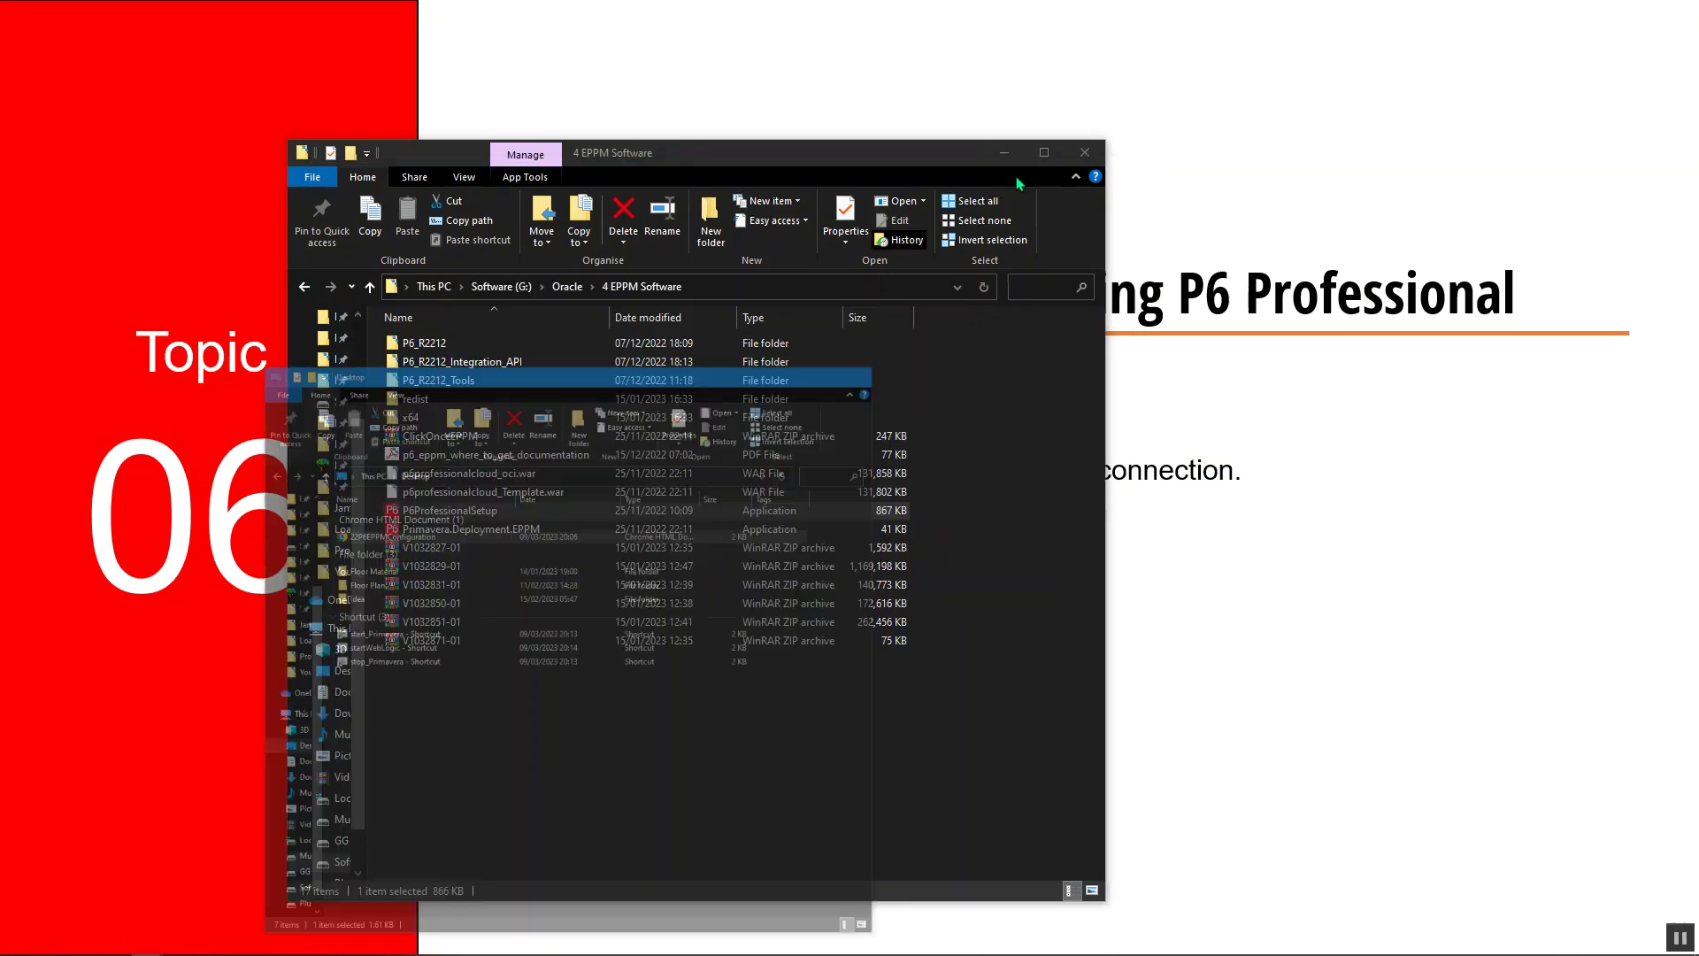
pyautogui.click(1004, 153)
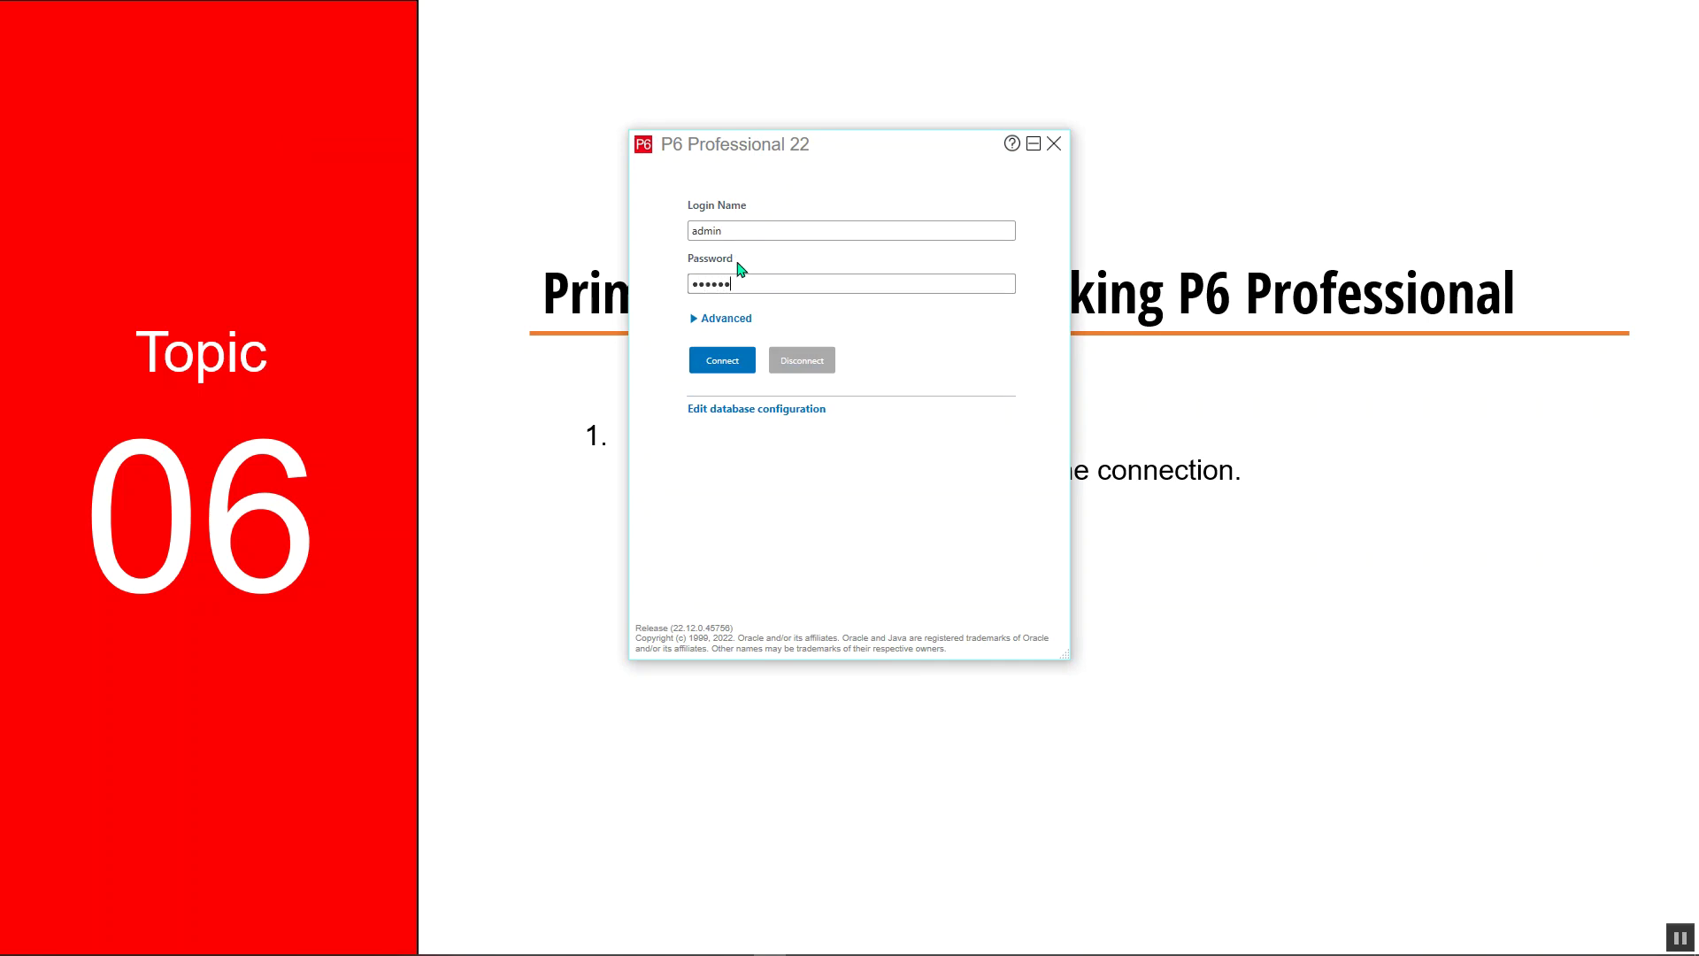
# Connect to the Primavera P6 database under Advanced options and dismiss the industry warning
pyautogui.click(704, 320)
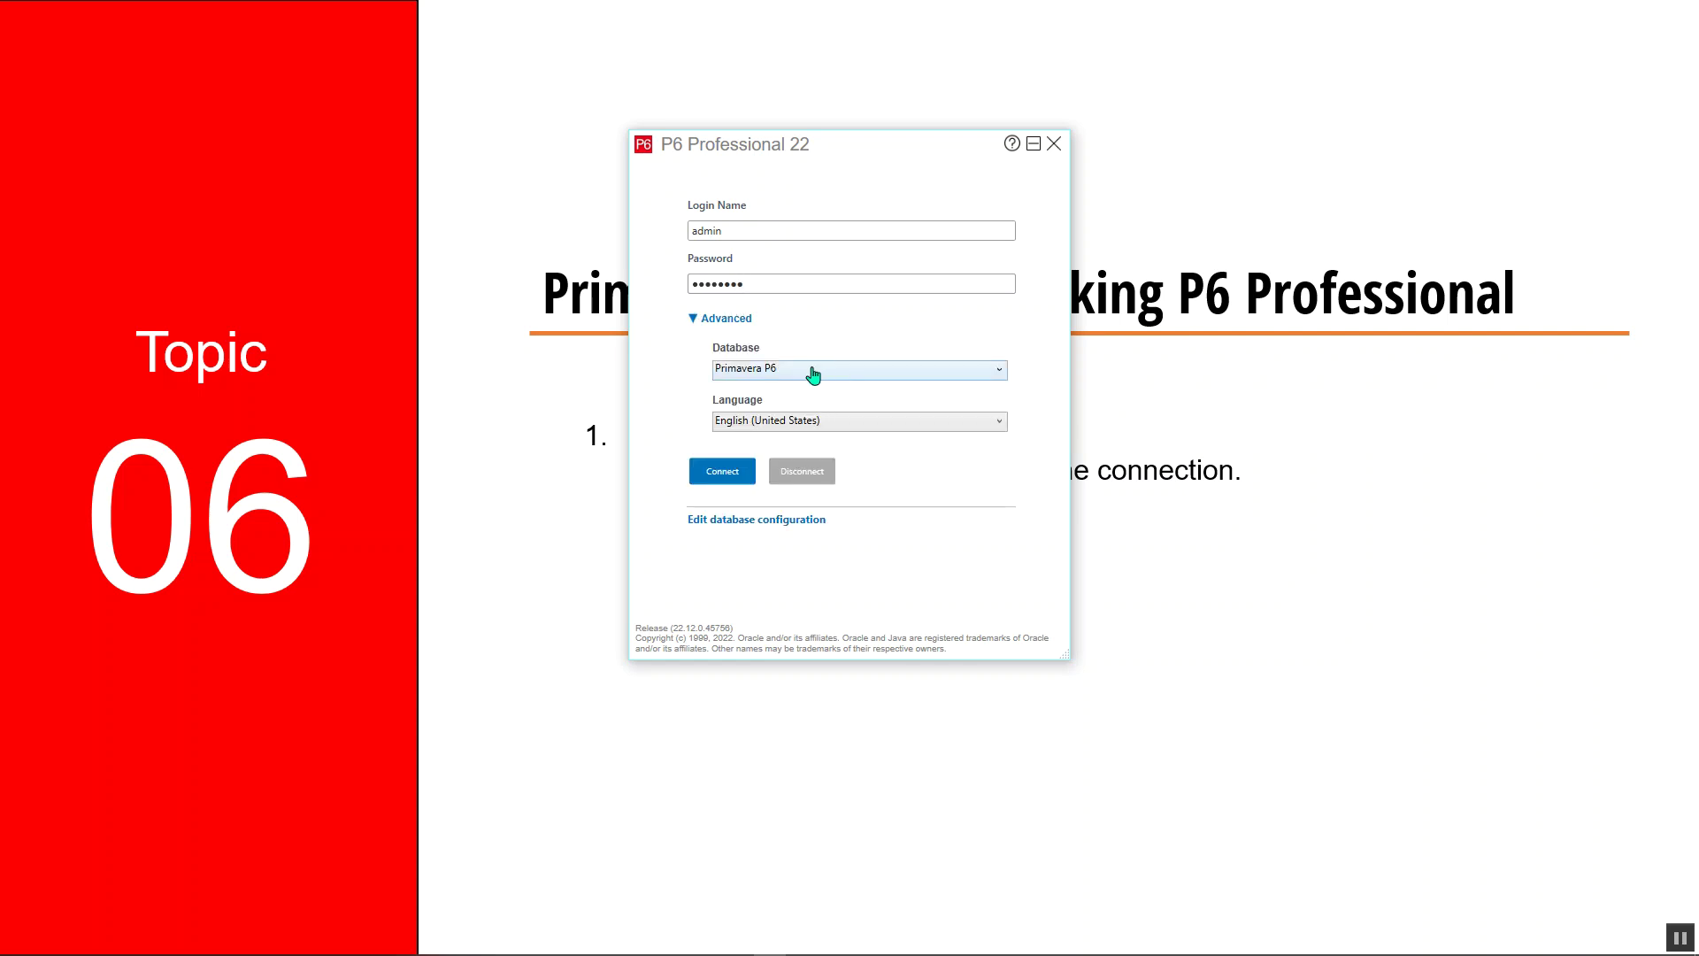
pyautogui.click(809, 372)
pyautogui.click(779, 387)
pyautogui.click(726, 471)
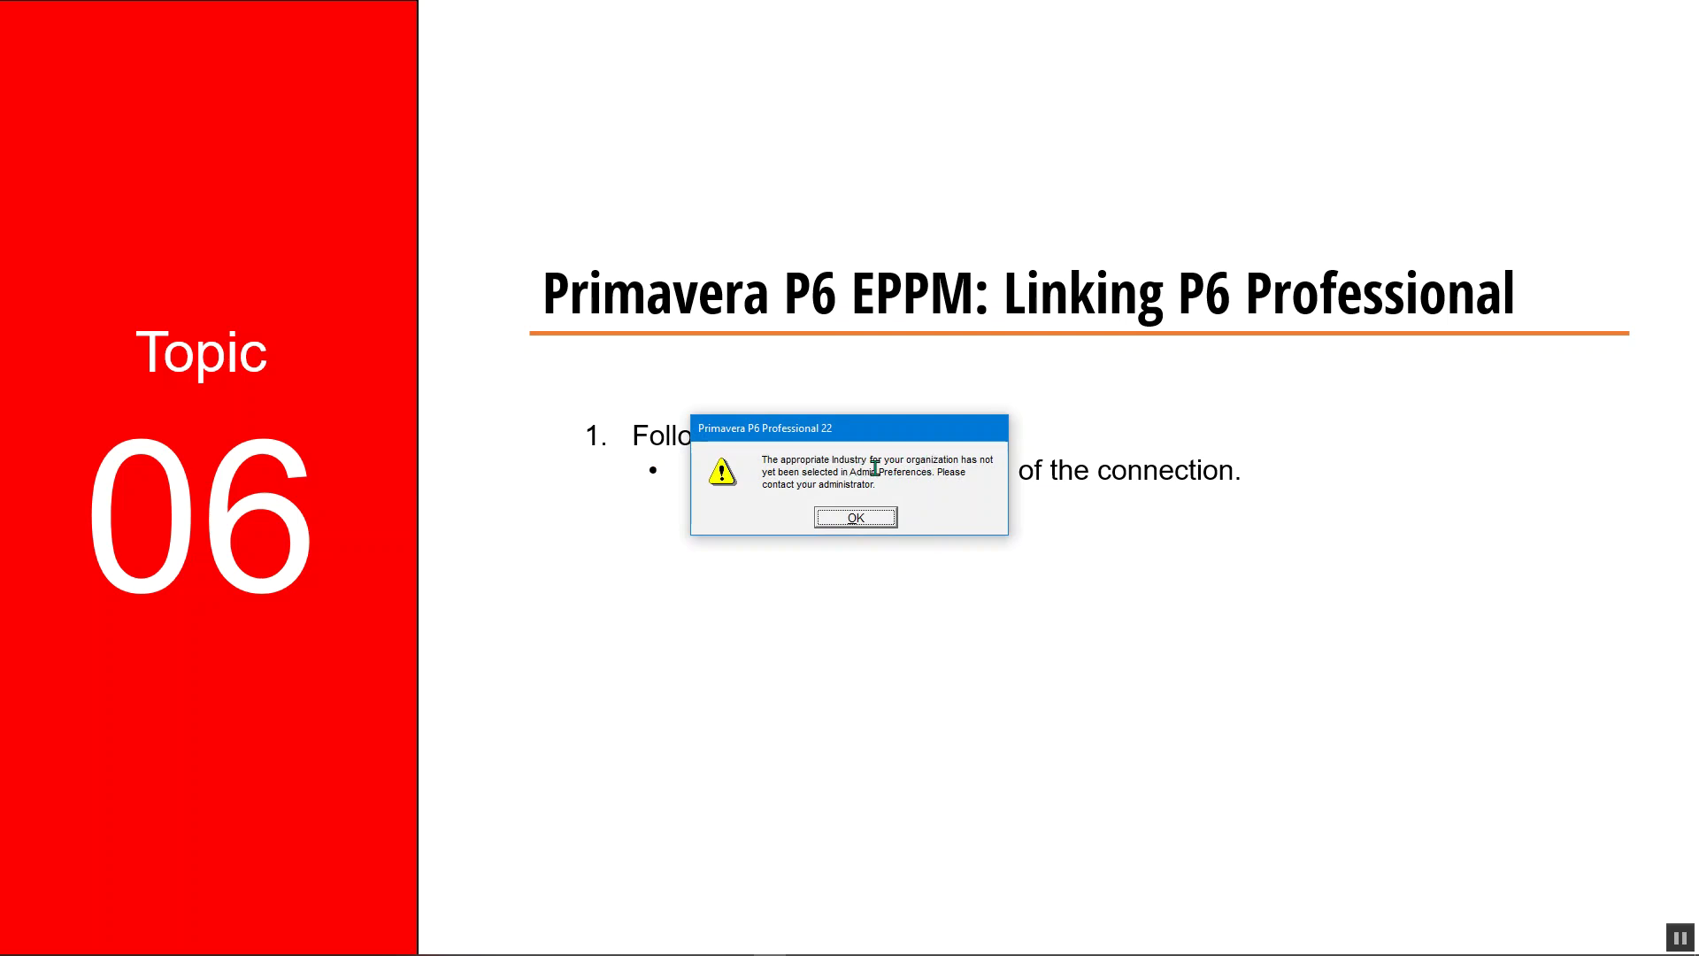
pyautogui.moveTo(850, 472); pyautogui.dragTo(940, 472)
pyautogui.click(858, 465)
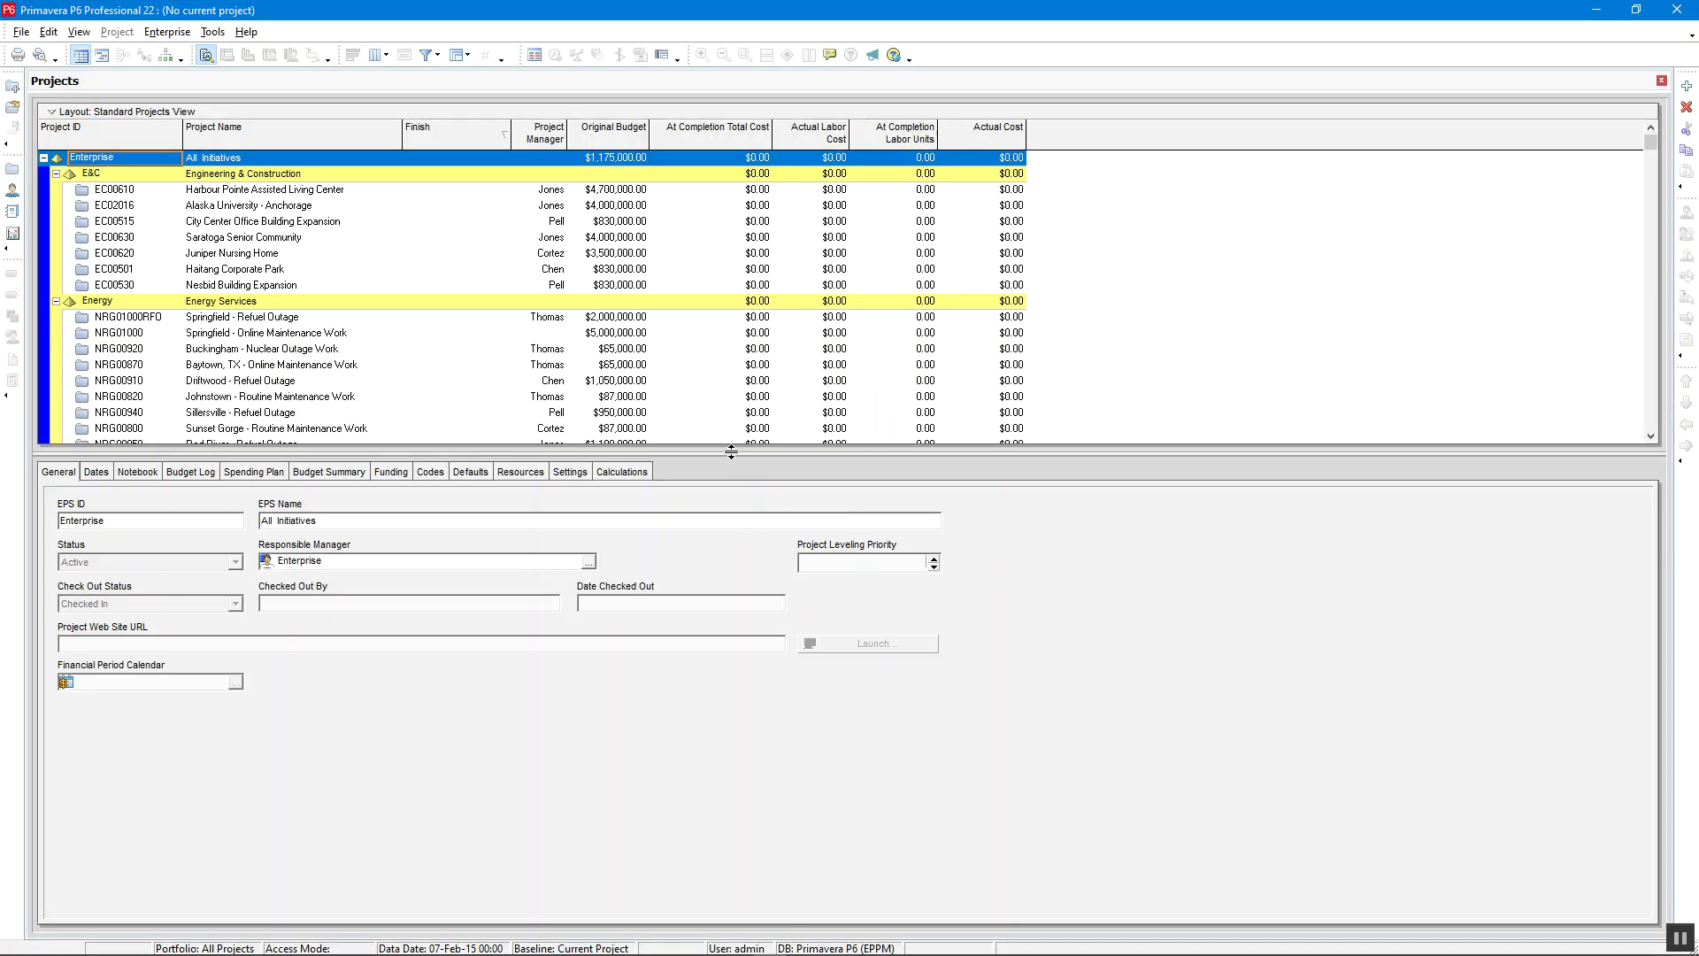
# Lower the Projects grid splitter to show more project rows, then briefly check the Project menu
pyautogui.moveTo(728, 541); pyautogui.dragTo(790, 562)
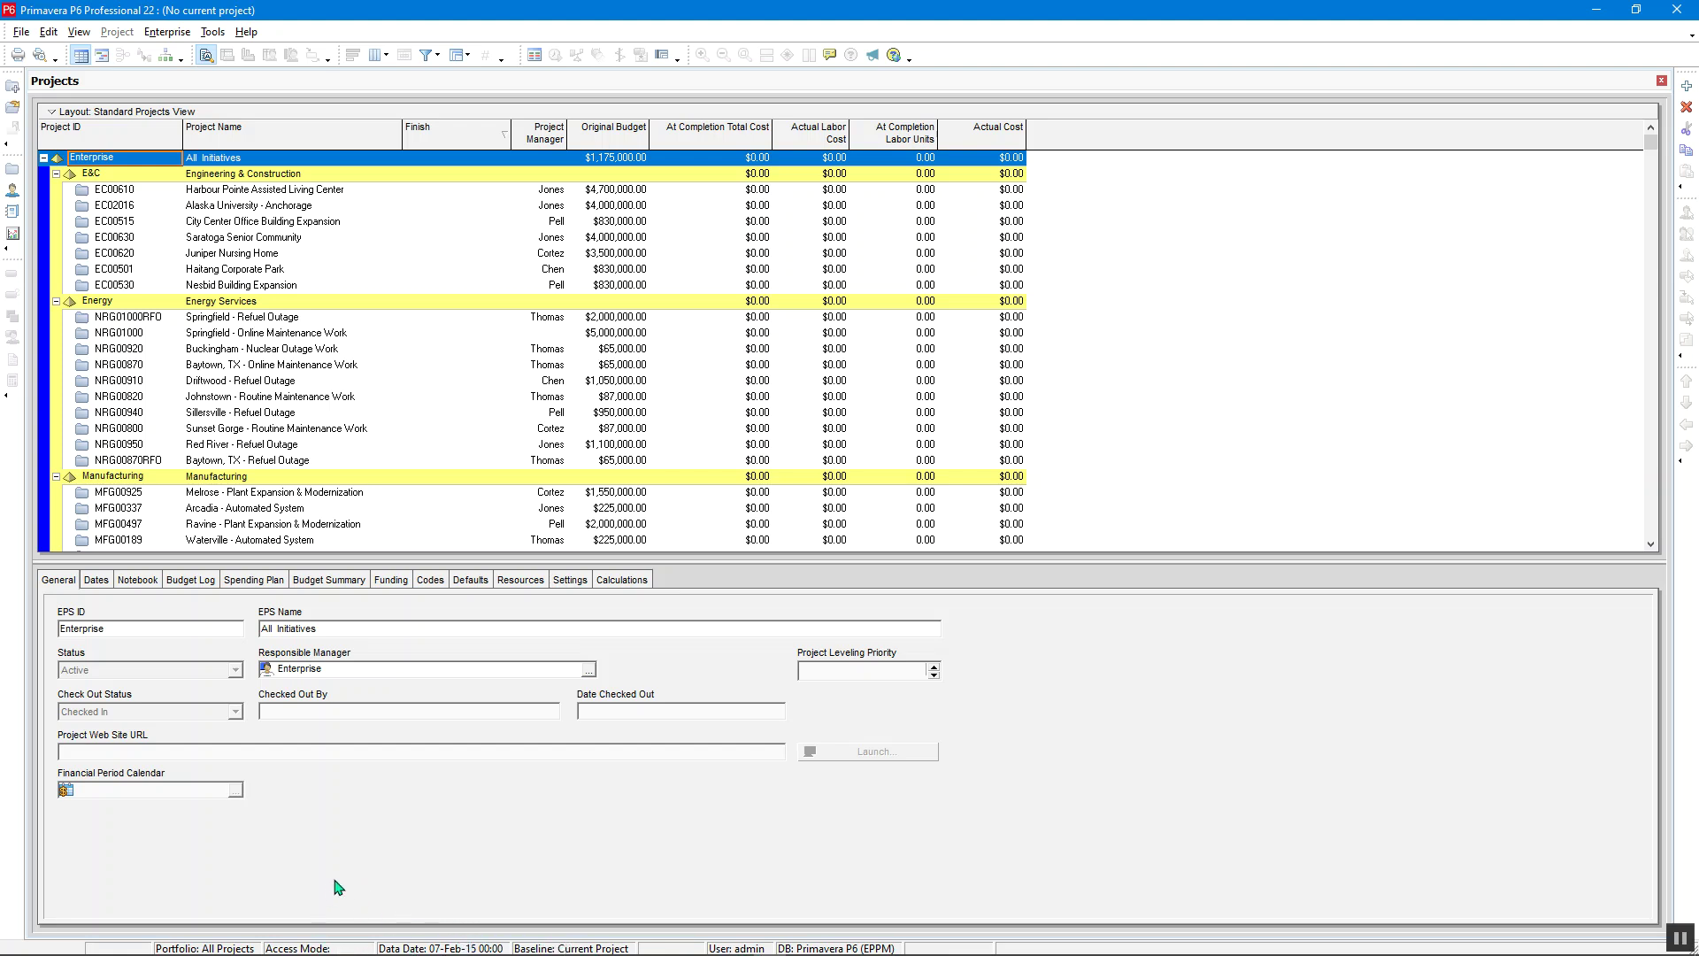
pyautogui.click(117, 32)
pyautogui.click(117, 32)
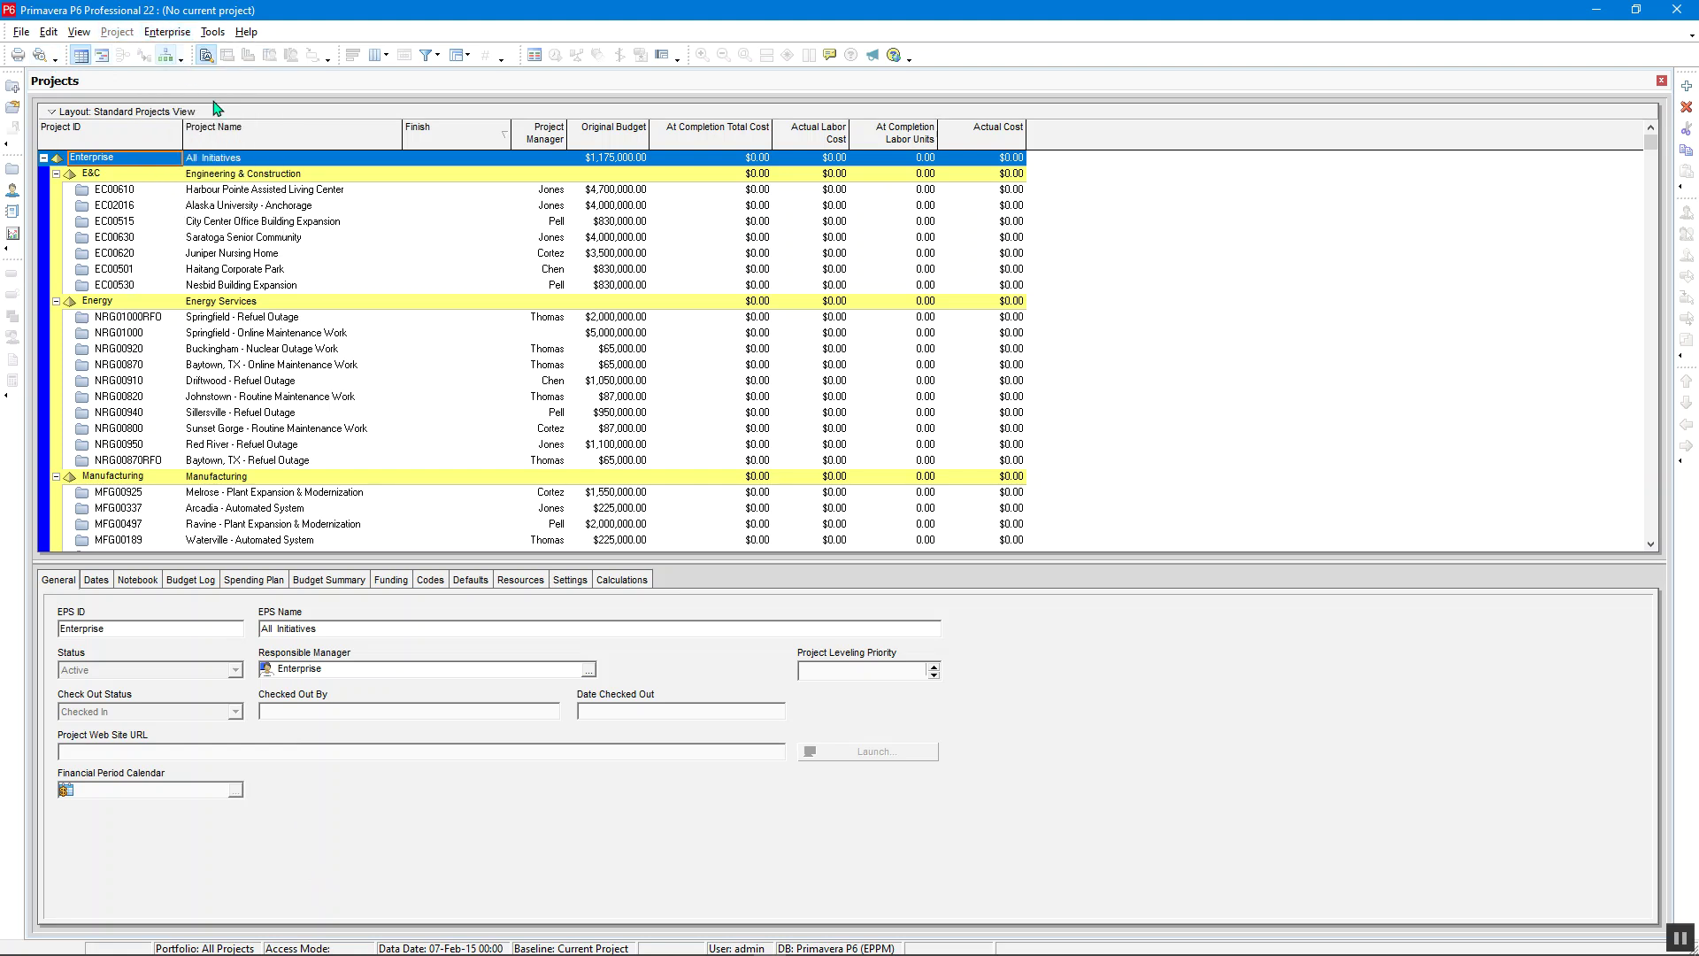